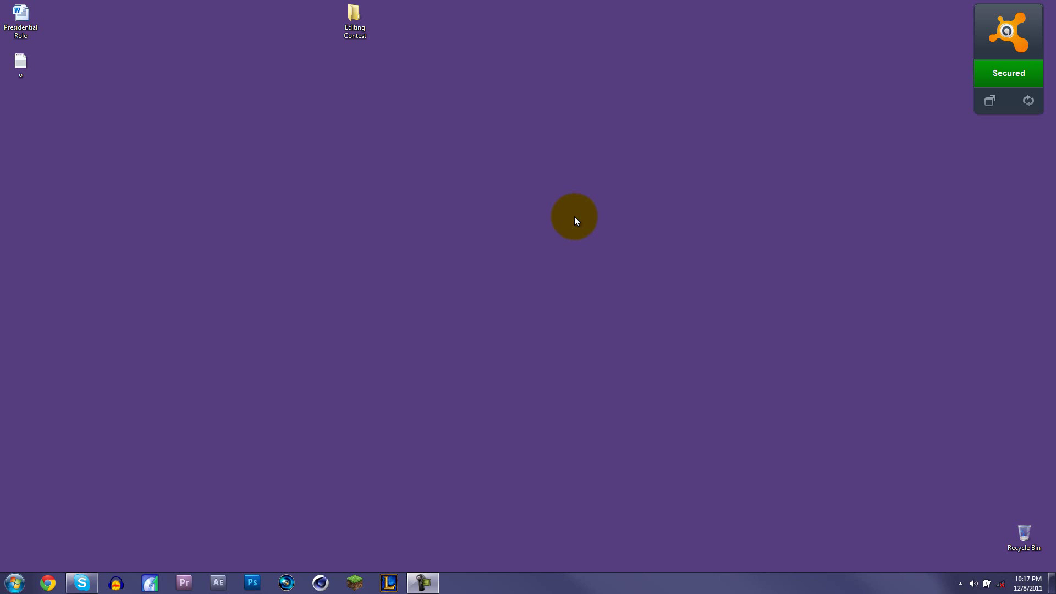
Bring Vegas Pro 11.0 to the front and drag the timeline splitter down to enlarge the preview.
{"action": "left_click", "coordinate": [297, 582]}
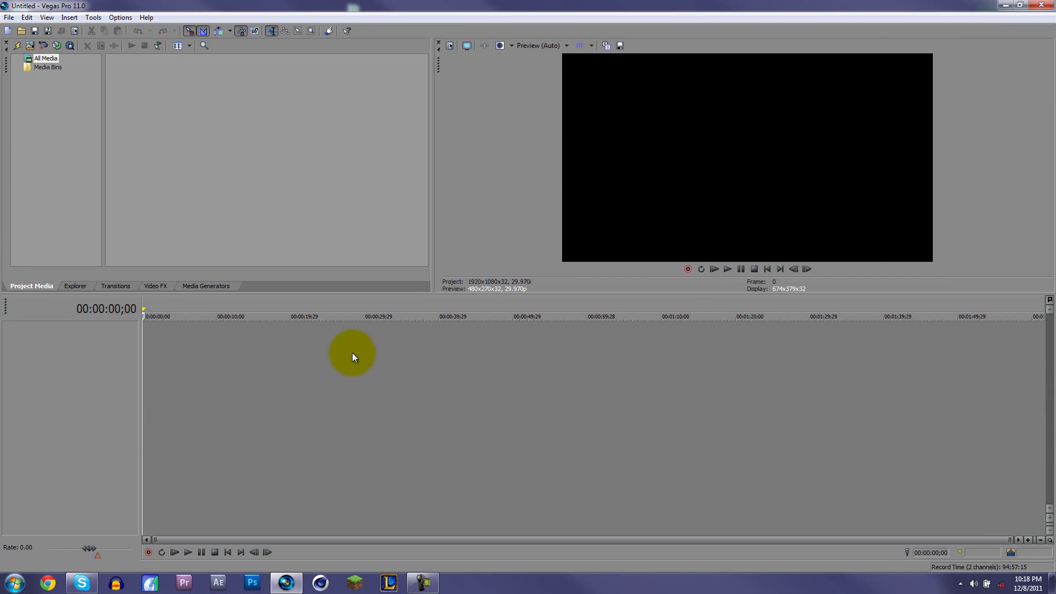
{"action": "left_click_drag", "start_coordinate": [414, 297], "coordinate": [413, 322]}
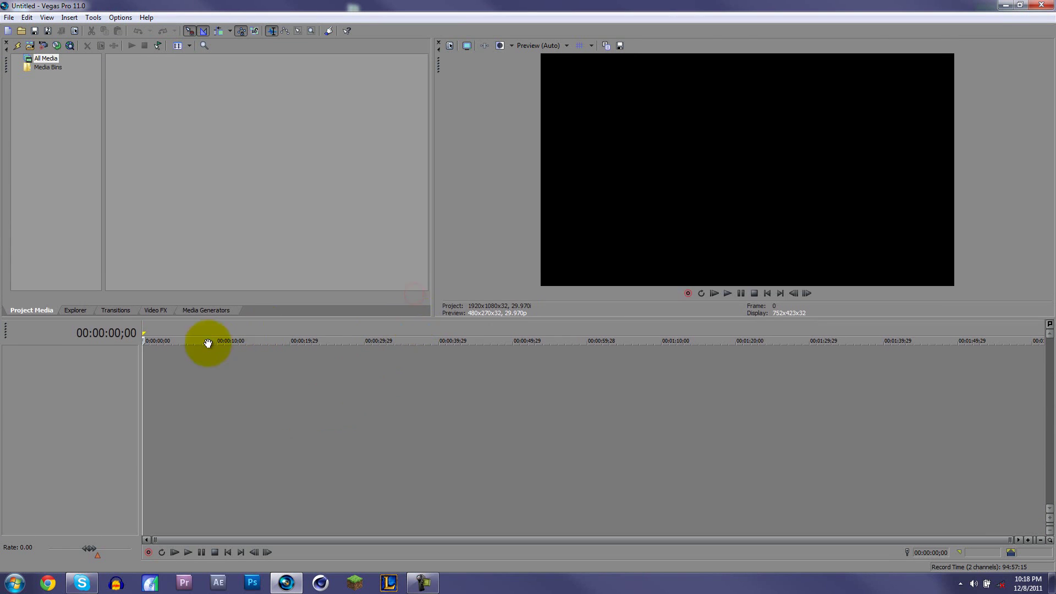
{"action": "left_click_drag", "start_coordinate": [147, 342], "coordinate": [150, 339]}
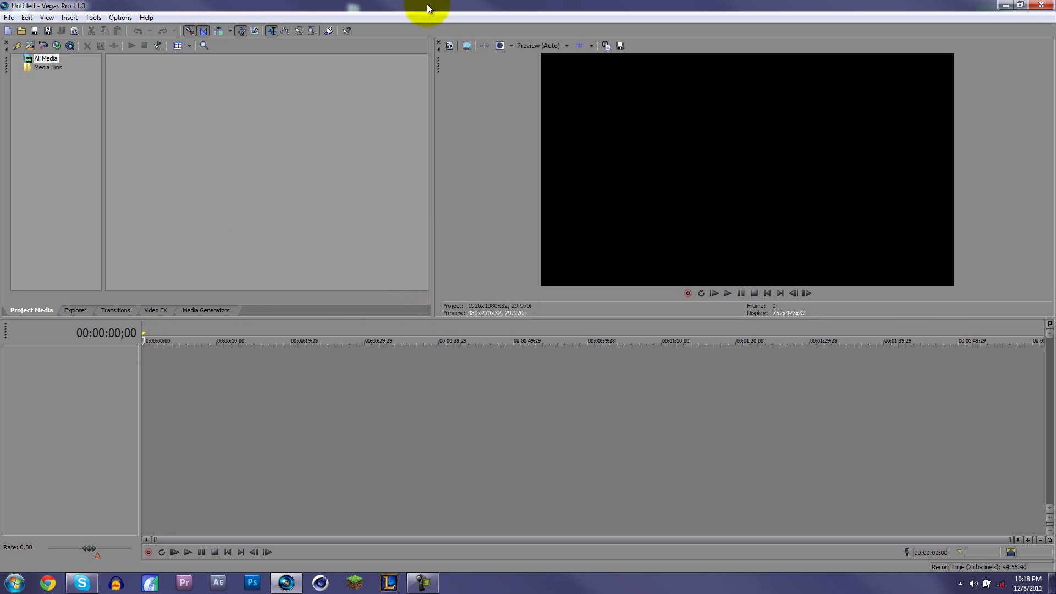
{"action": "left_click_drag", "start_coordinate": [365, 500], "coordinate": [171, 393]}
Play the empty timeline around the five-second mark, then return the cursor to the start.
{"action": "left_click", "coordinate": [144, 342]}
{"action": "key", "text": "space"}
{"action": "left_click", "coordinate": [183, 388]}
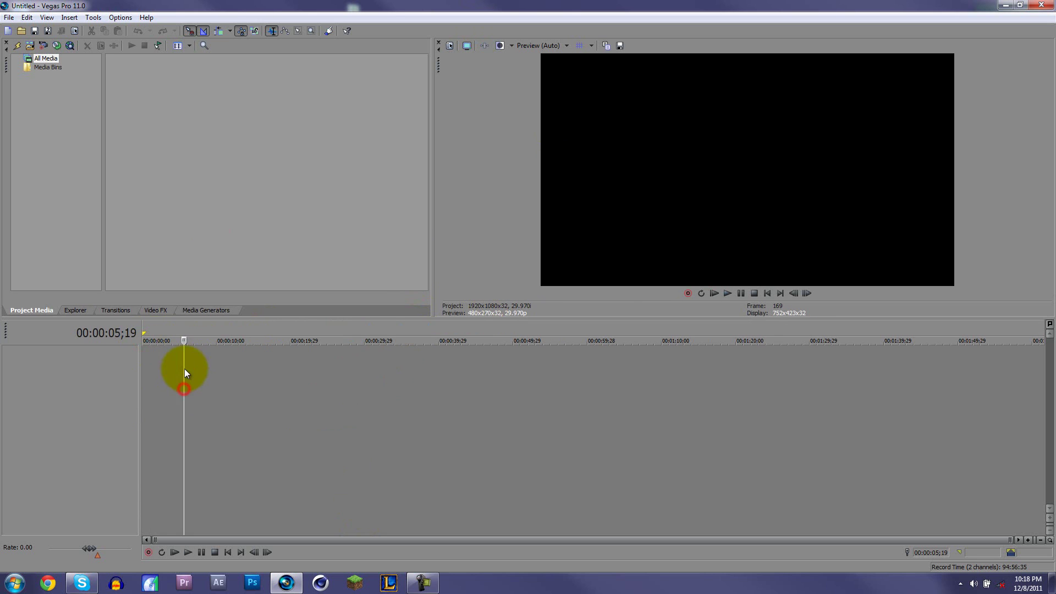
{"action": "left_click", "coordinate": [183, 341]}
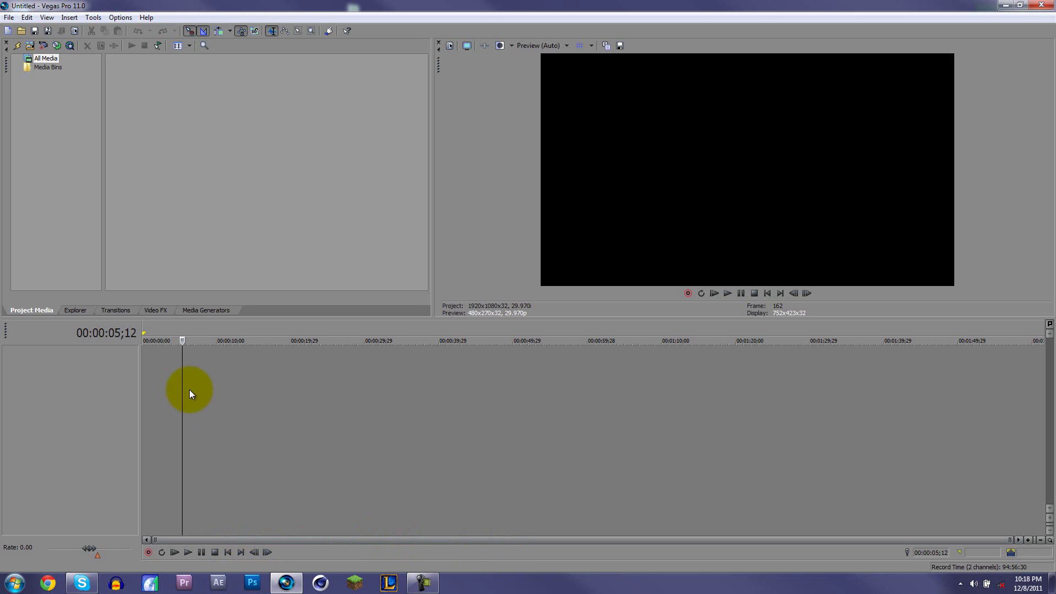
{"action": "key", "text": "ctrl+Home"}
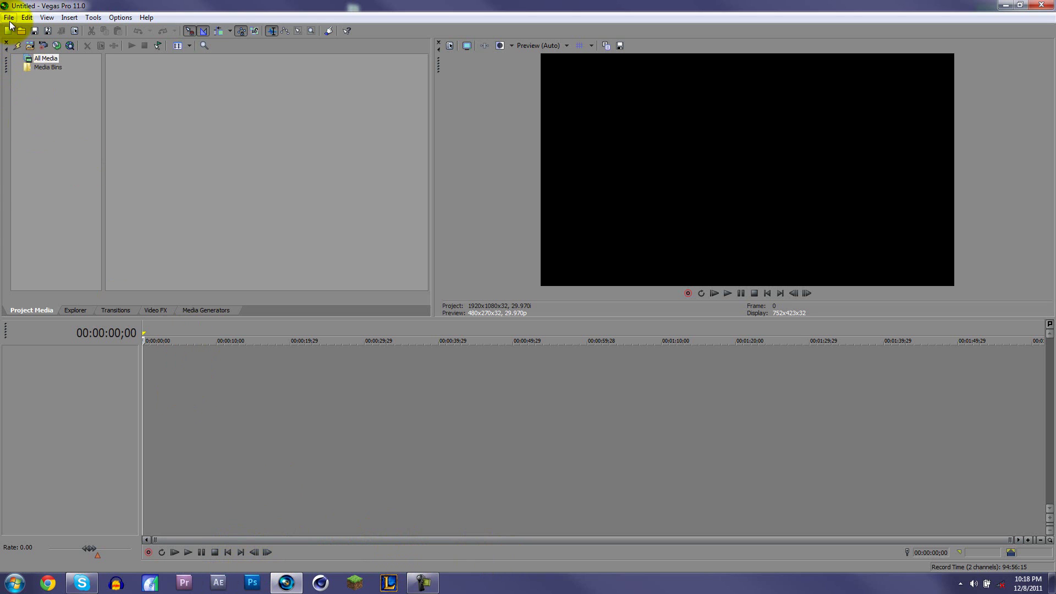
Import MW3 Feed 1 from the Editing Contest folder via File > Import > Media.
{"action": "left_click", "coordinate": [9, 17]}
{"action": "mouse_move", "coordinate": [72, 124]}
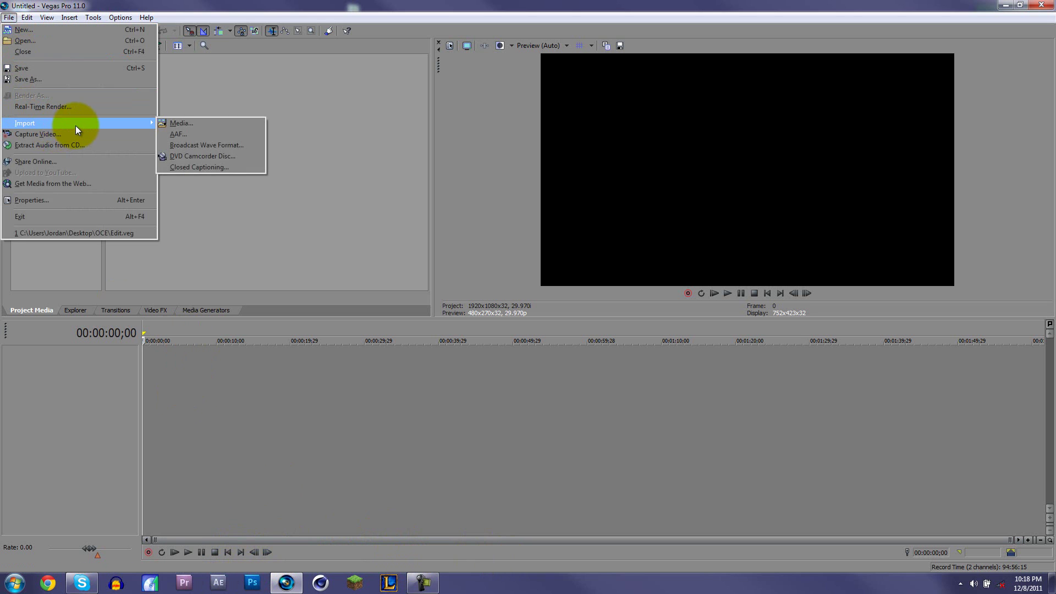
{"action": "left_click", "coordinate": [9, 17]}
{"action": "left_click", "coordinate": [9, 17]}
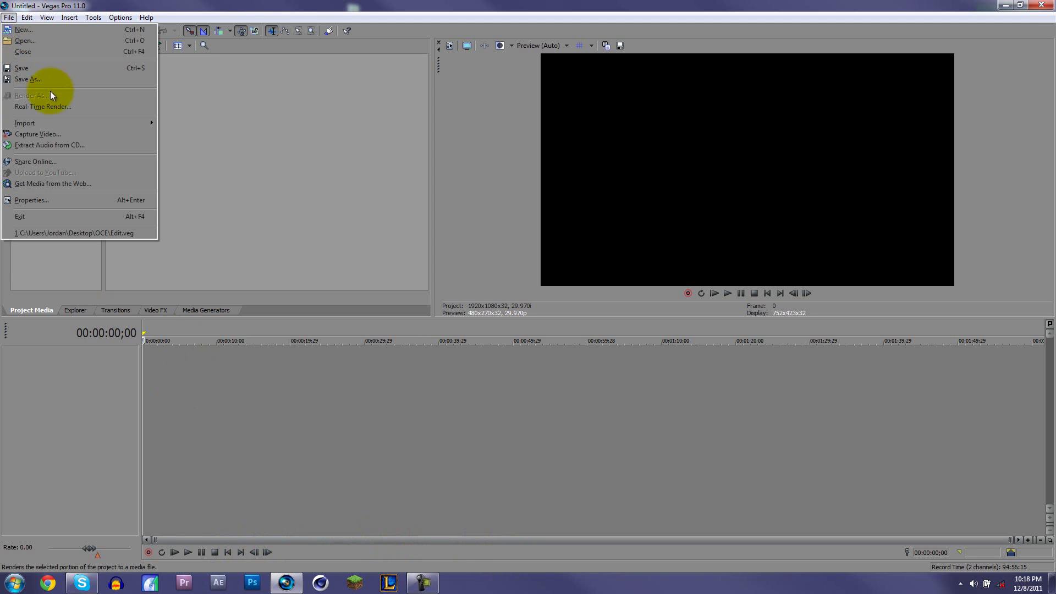
{"action": "mouse_move", "coordinate": [99, 123]}
{"action": "left_click", "coordinate": [175, 123]}
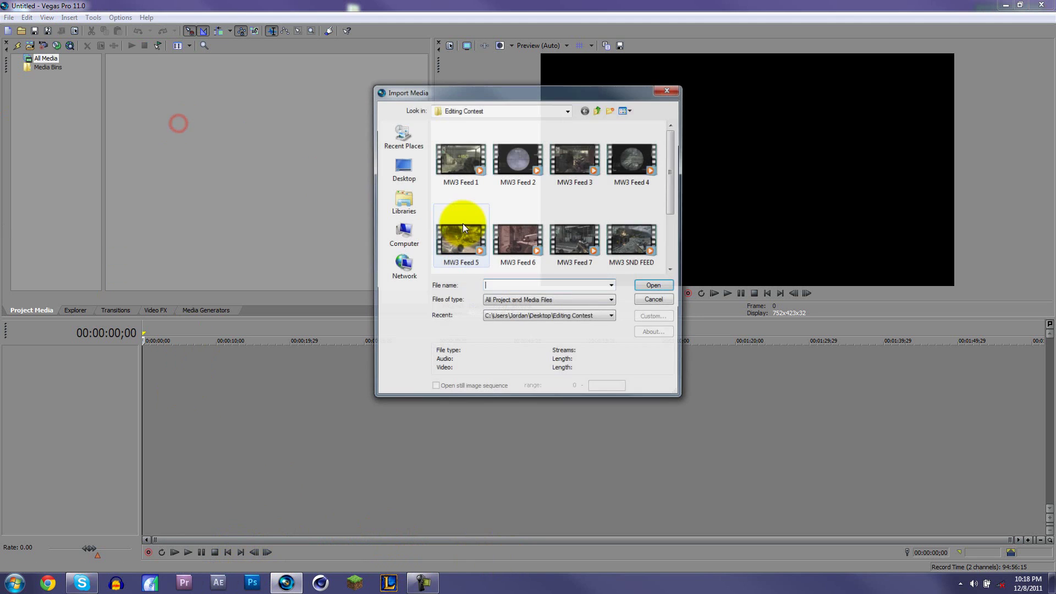
{"action": "left_click_drag", "start_coordinate": [669, 195], "coordinate": [665, 228]}
{"action": "scroll", "coordinate": [655, 181], "scroll_direction": "up", "scroll_amount": 2}
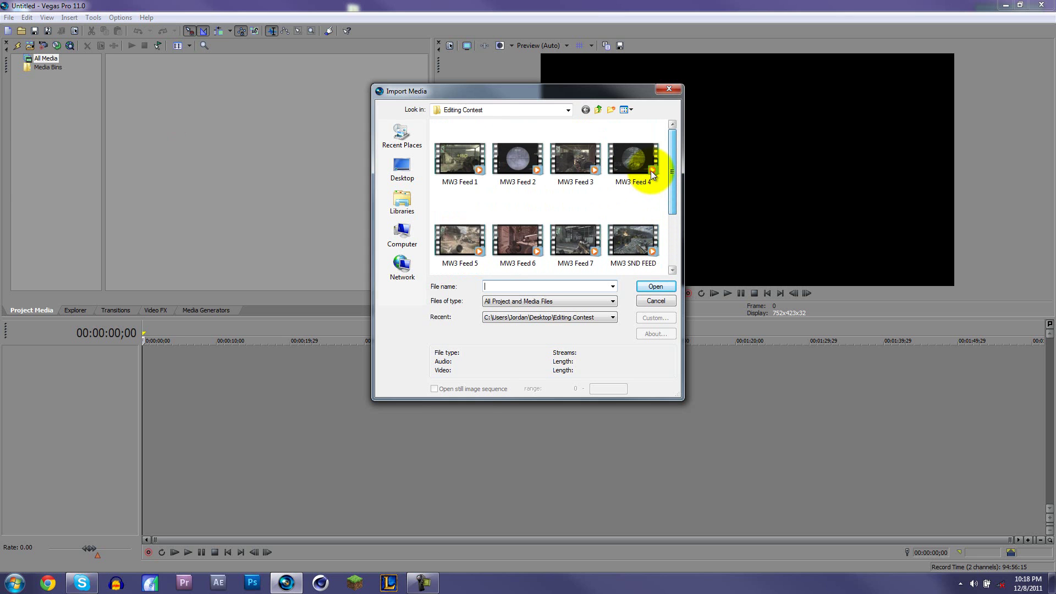
{"action": "left_click", "coordinate": [464, 159]}
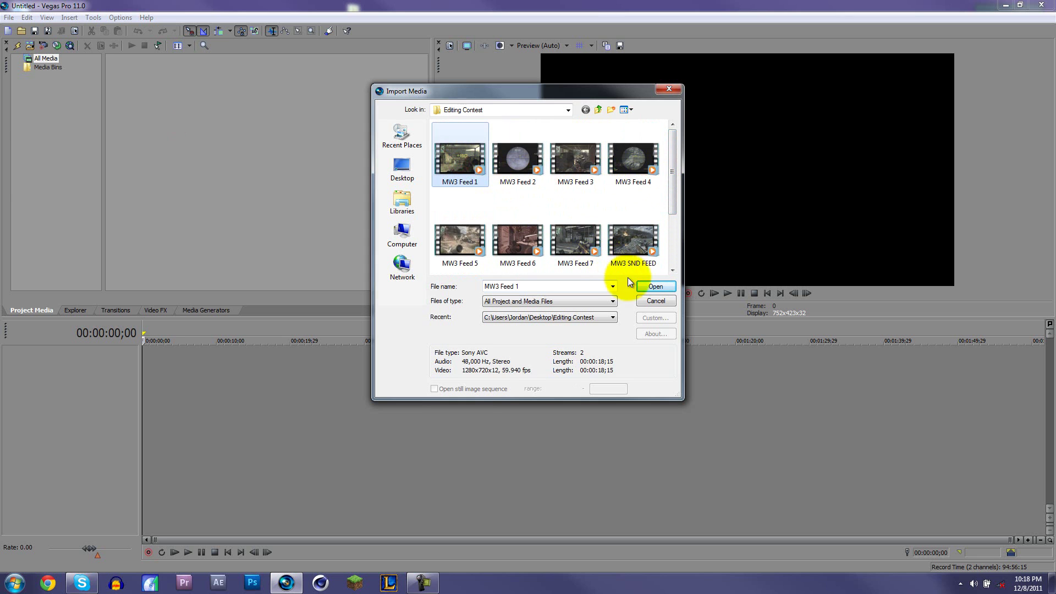
{"action": "left_click", "coordinate": [655, 285]}
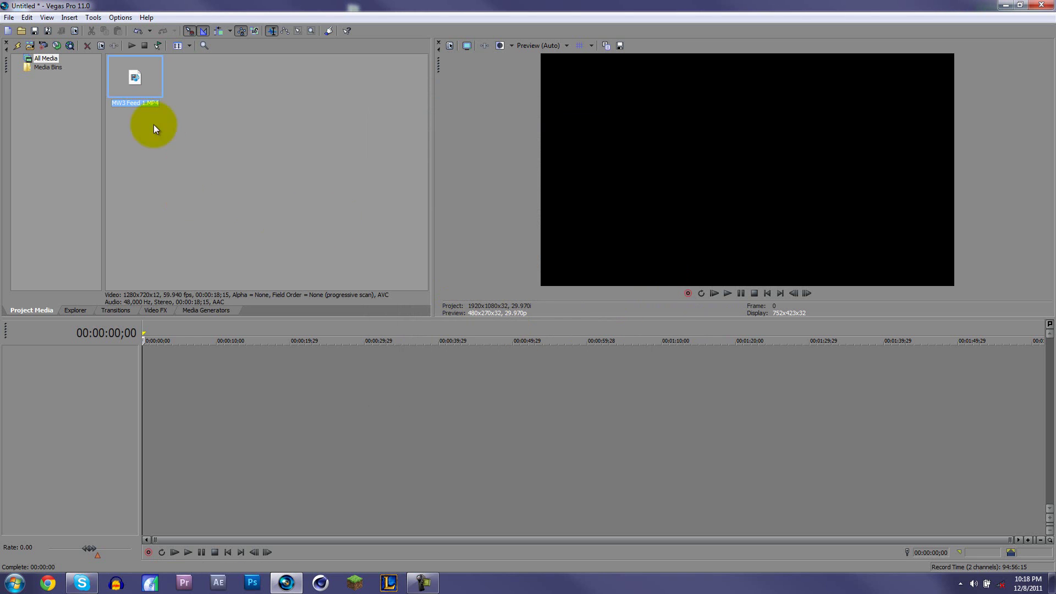
Place MW3 Feed 1.MP4 as video and audio events, close Video Event FX, and zoom to the 18-second clip.
{"action": "left_click", "coordinate": [205, 151]}
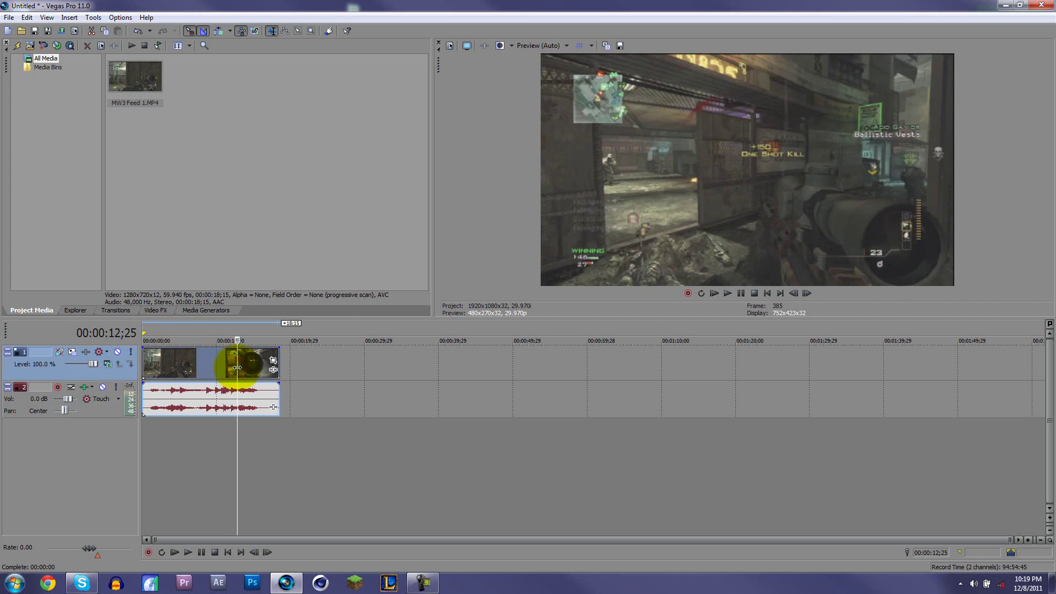
{"action": "key", "text": "Home"}
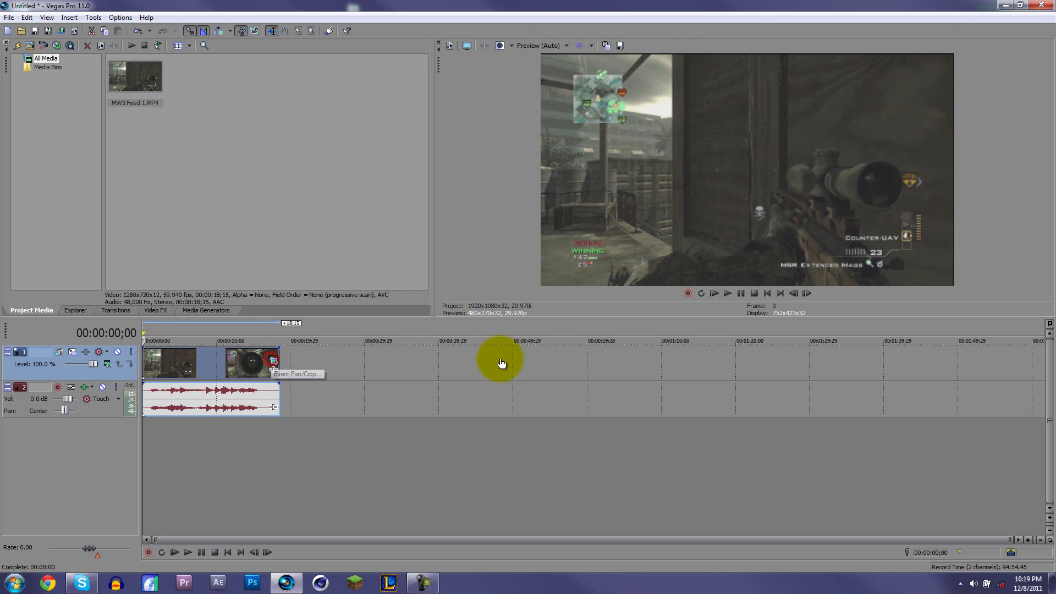
{"action": "left_click", "coordinate": [871, 128]}
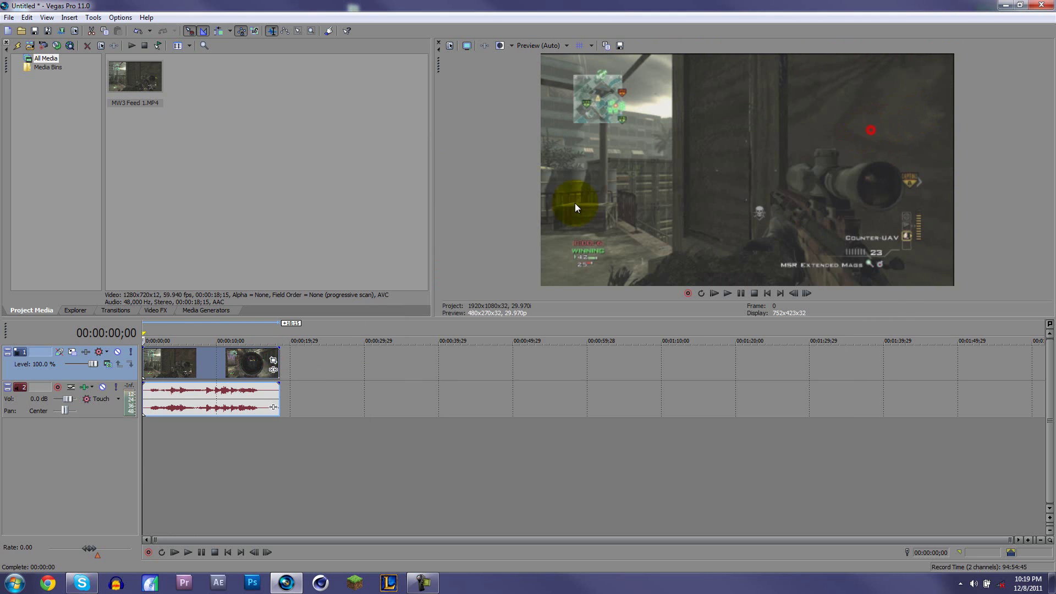
{"action": "scroll", "coordinate": [289, 384], "scroll_direction": "up", "scroll_amount": 5}
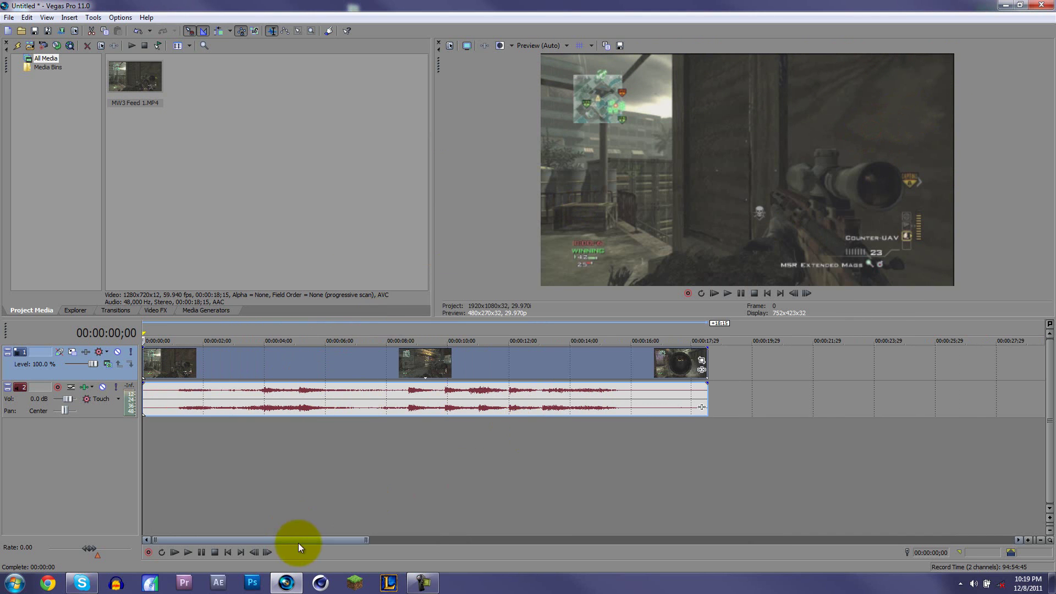
{"action": "left_click_drag", "start_coordinate": [298, 543], "coordinate": [338, 543]}
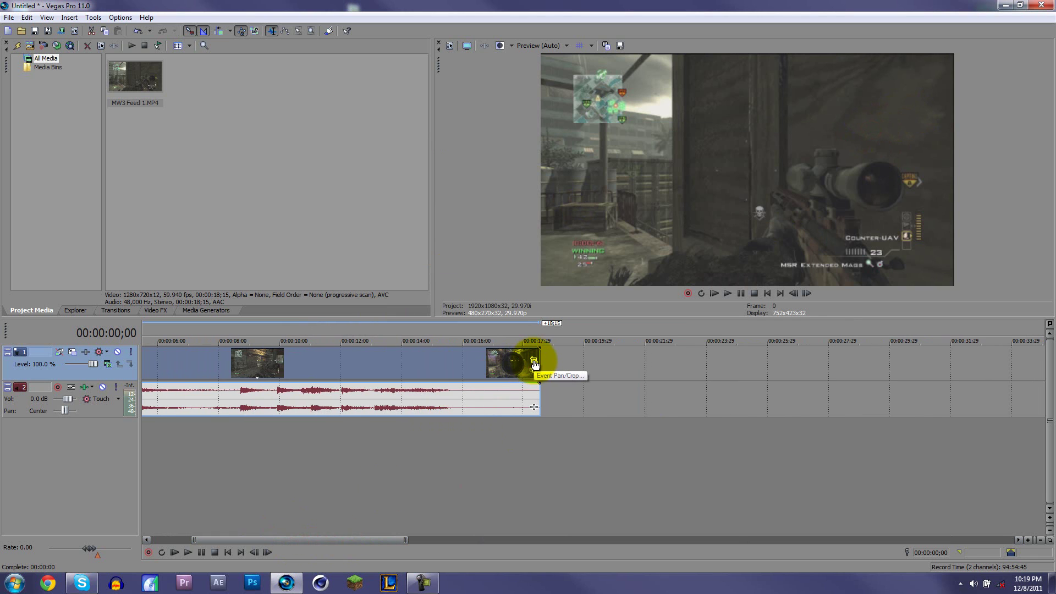
Open Event Pan/Crop for the MW3 Feed 1 event and try resizing the crop box.
{"action": "left_click", "coordinate": [534, 362]}
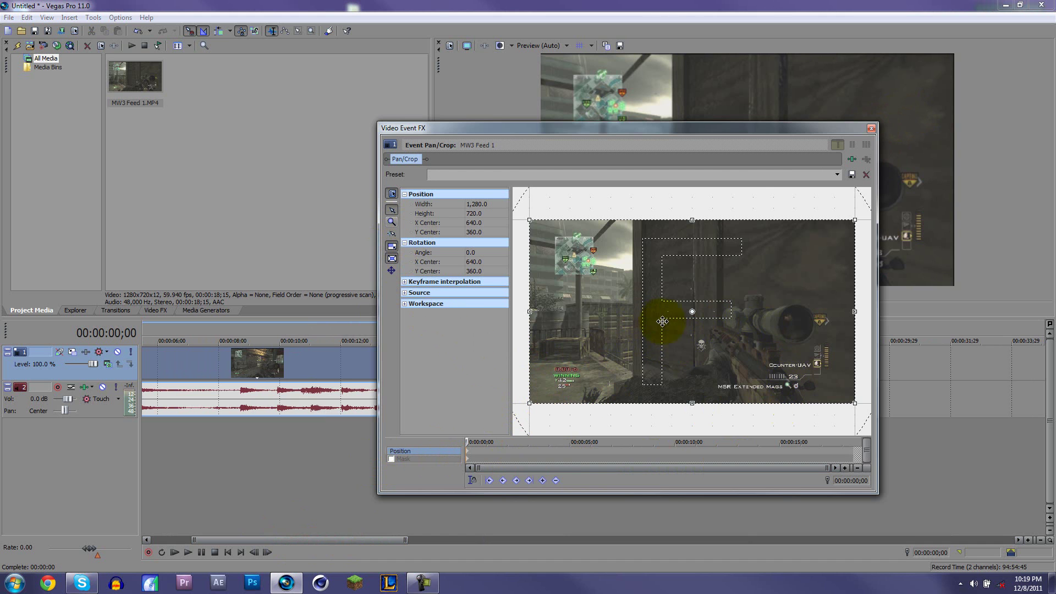
{"action": "left_click", "coordinate": [746, 204]}
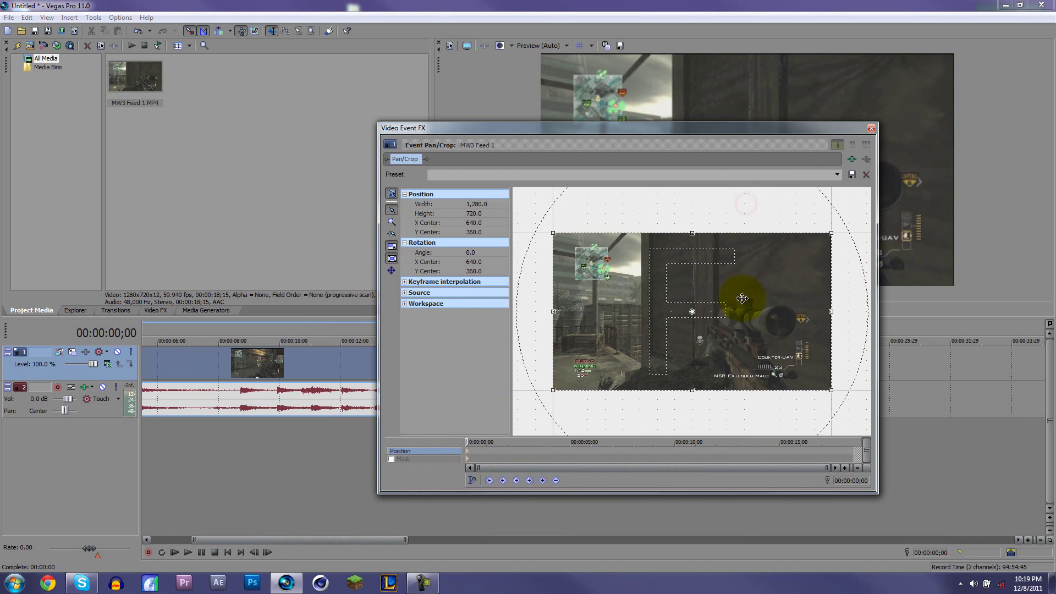
{"action": "scroll", "coordinate": [737, 302], "scroll_direction": "down", "scroll_amount": 5}
{"action": "scroll", "coordinate": [756, 317], "scroll_direction": "down", "scroll_amount": 1}
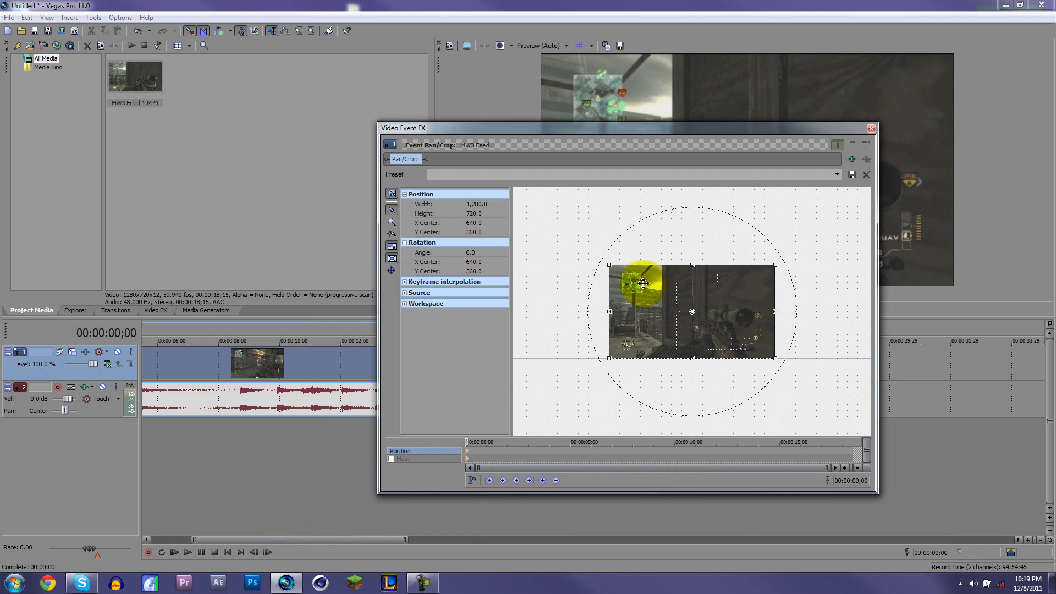
{"action": "left_click_drag", "start_coordinate": [608, 264], "coordinate": [584, 240]}
{"action": "left_click_drag", "start_coordinate": [626, 130], "coordinate": [316, 152]}
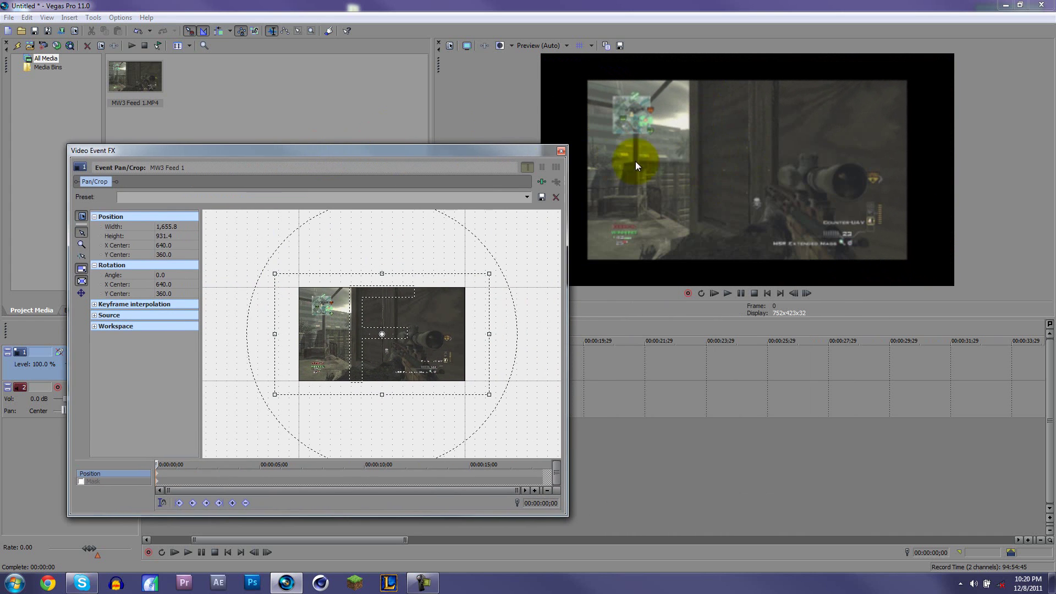
{"action": "left_click_drag", "start_coordinate": [428, 150], "coordinate": [643, 123]}
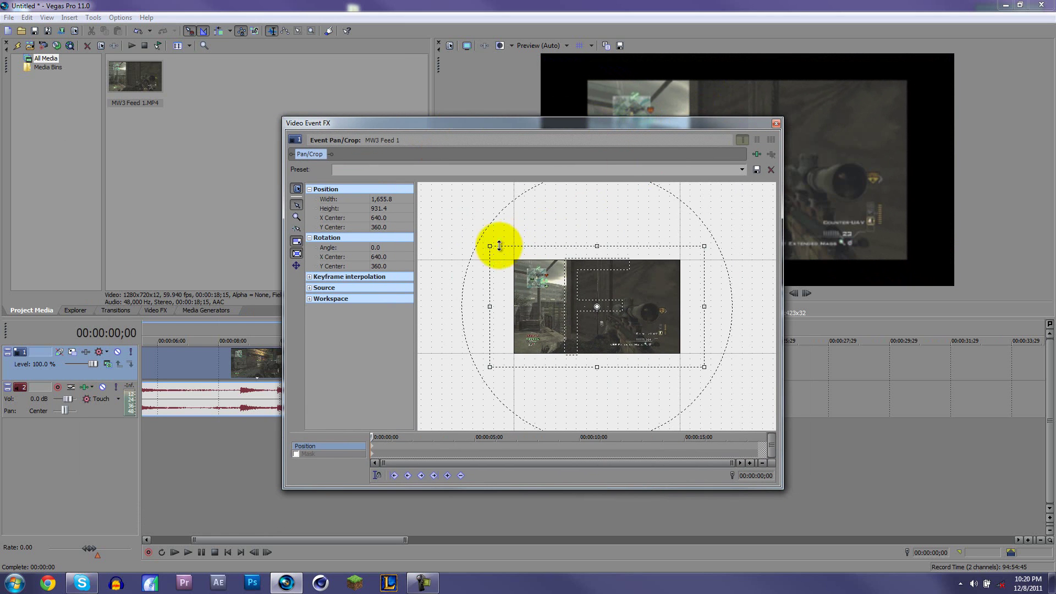
{"action": "left_click_drag", "start_coordinate": [489, 246], "coordinate": [554, 281]}
Restore the crop to the full 1280×720 frame centred at 640,360 and dock the window.
{"action": "right_click", "coordinate": [623, 314]}
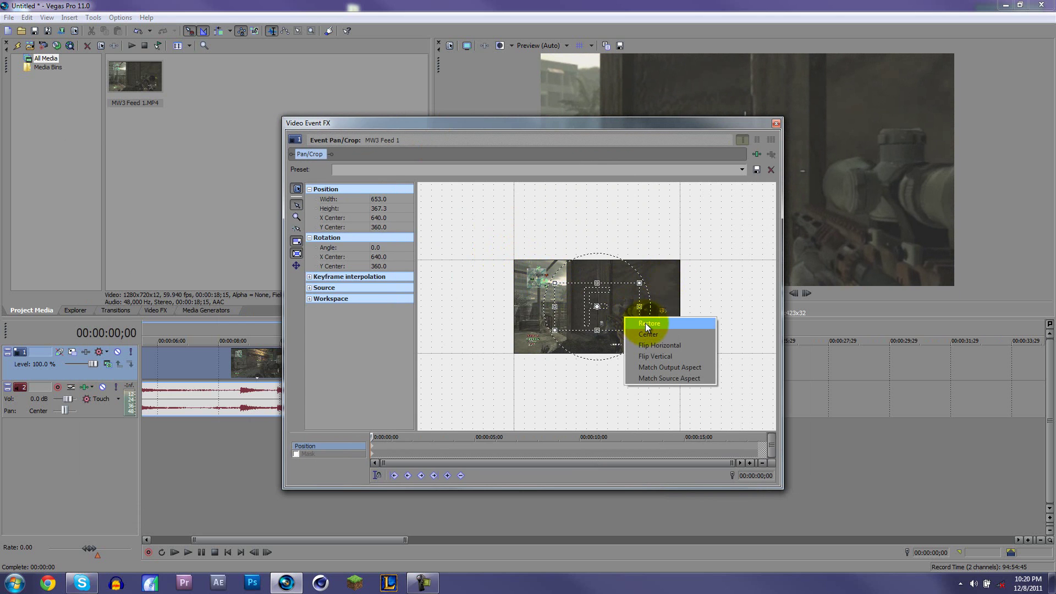
{"action": "left_click", "coordinate": [495, 250]}
{"action": "right_click", "coordinate": [607, 324]}
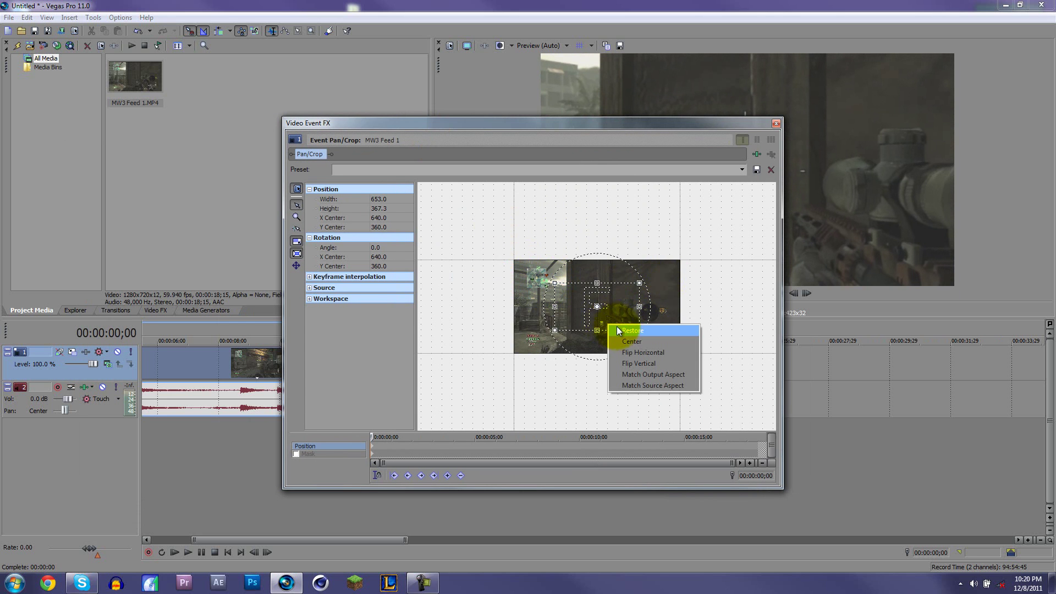
{"action": "left_click", "coordinate": [487, 241]}
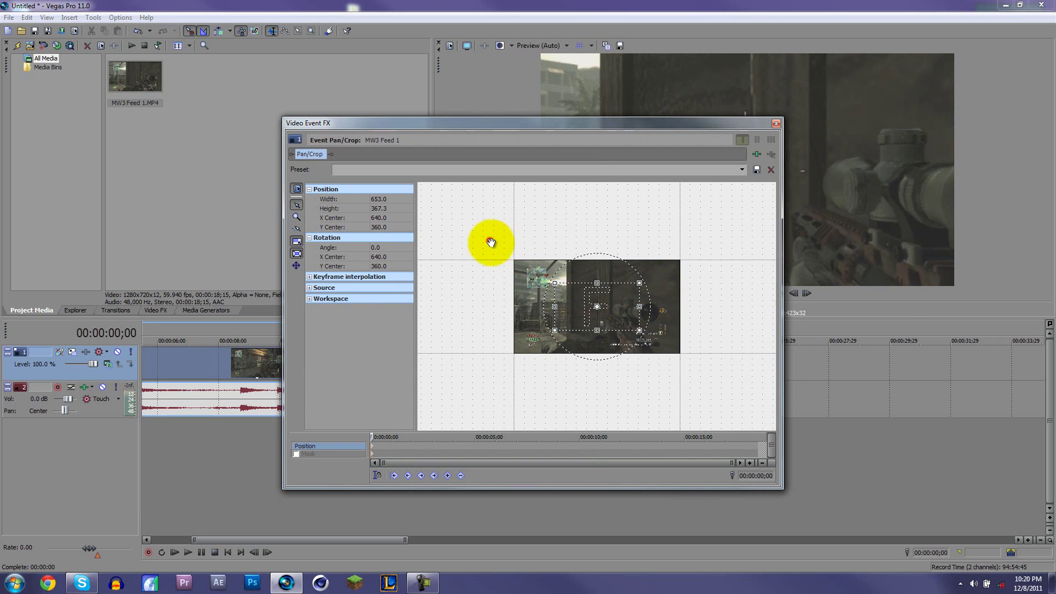
{"action": "right_click", "coordinate": [623, 324]}
{"action": "left_click", "coordinate": [634, 331]}
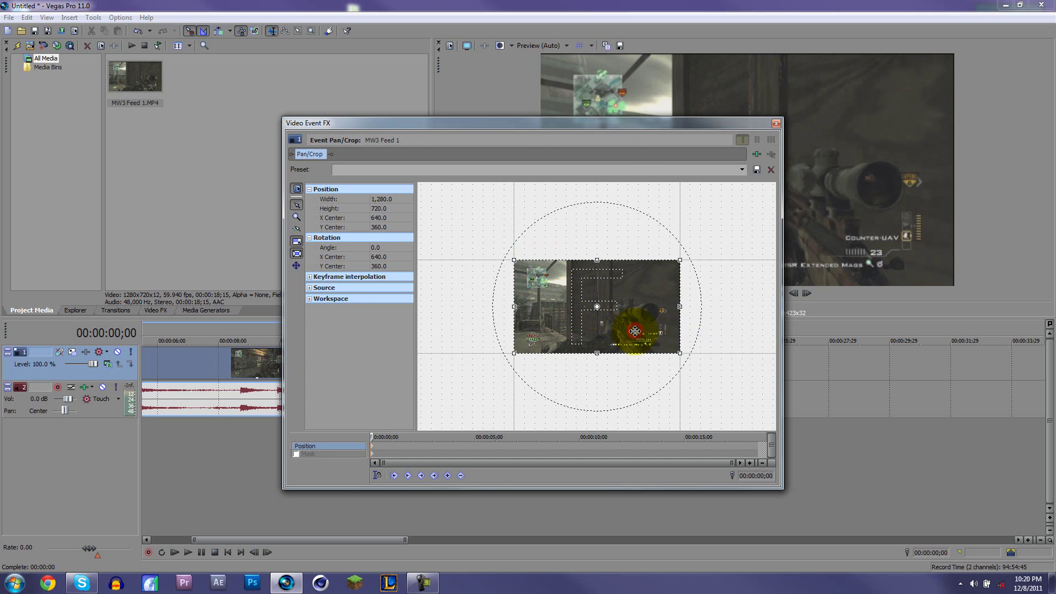
{"action": "left_click_drag", "start_coordinate": [628, 124], "coordinate": [636, 183]}
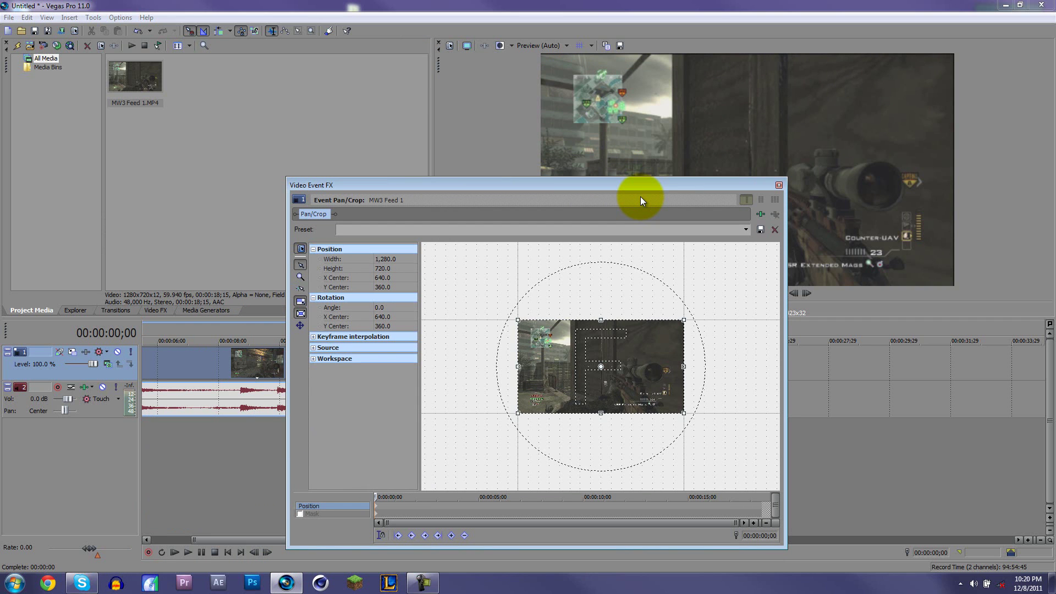
Resize the crop box by its top-right handle to 1264.9 × 711.5, then close Video Event FX.
{"action": "left_click_drag", "start_coordinate": [658, 187], "coordinate": [549, 108]}
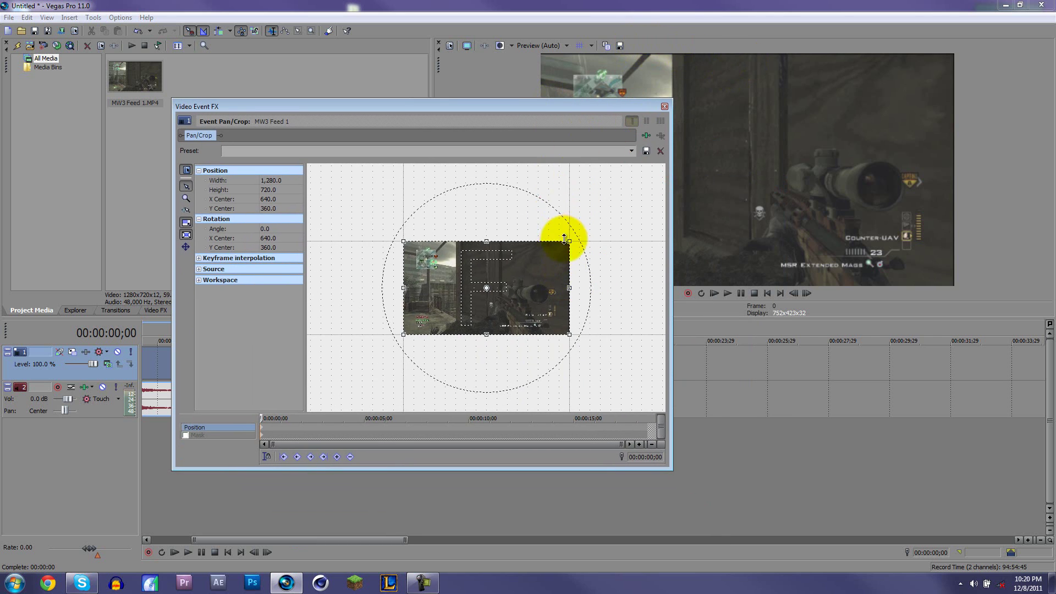
{"action": "left_click_drag", "start_coordinate": [570, 240], "coordinate": [568, 241]}
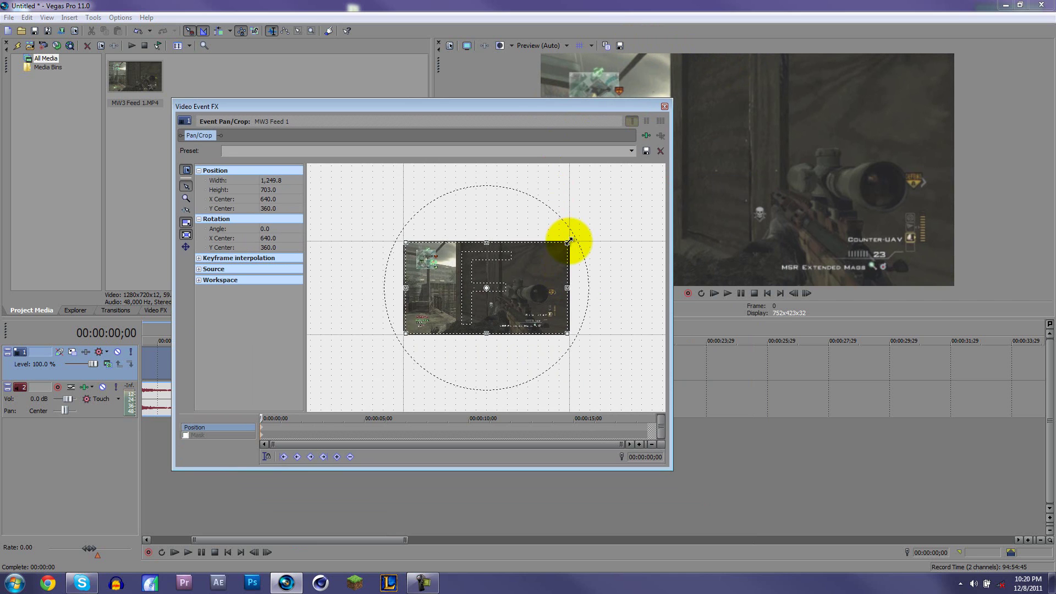
{"action": "left_click_drag", "start_coordinate": [569, 241], "coordinate": [571, 240]}
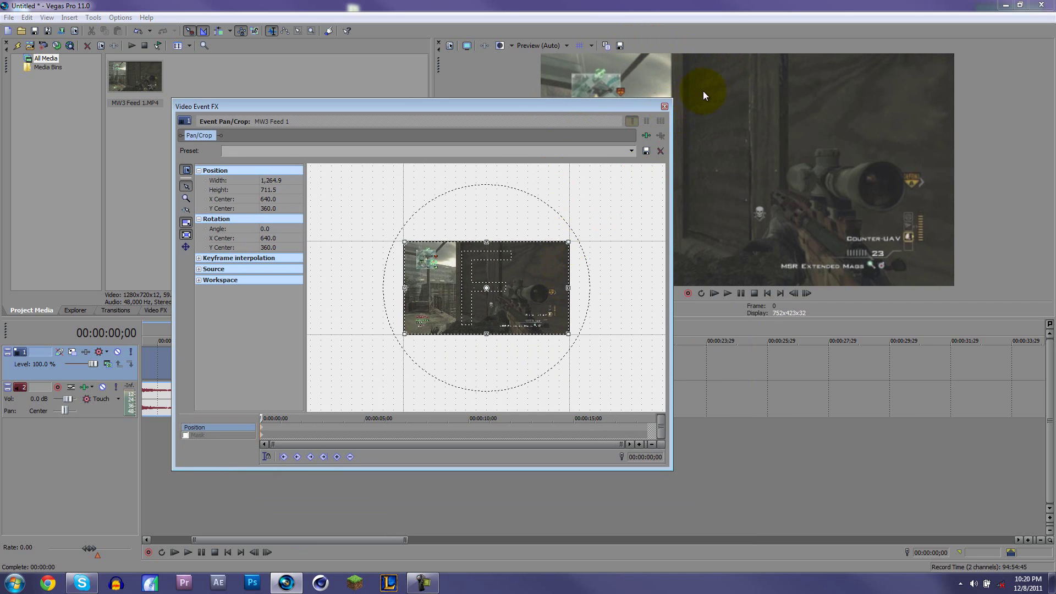
{"action": "left_click", "coordinate": [664, 107]}
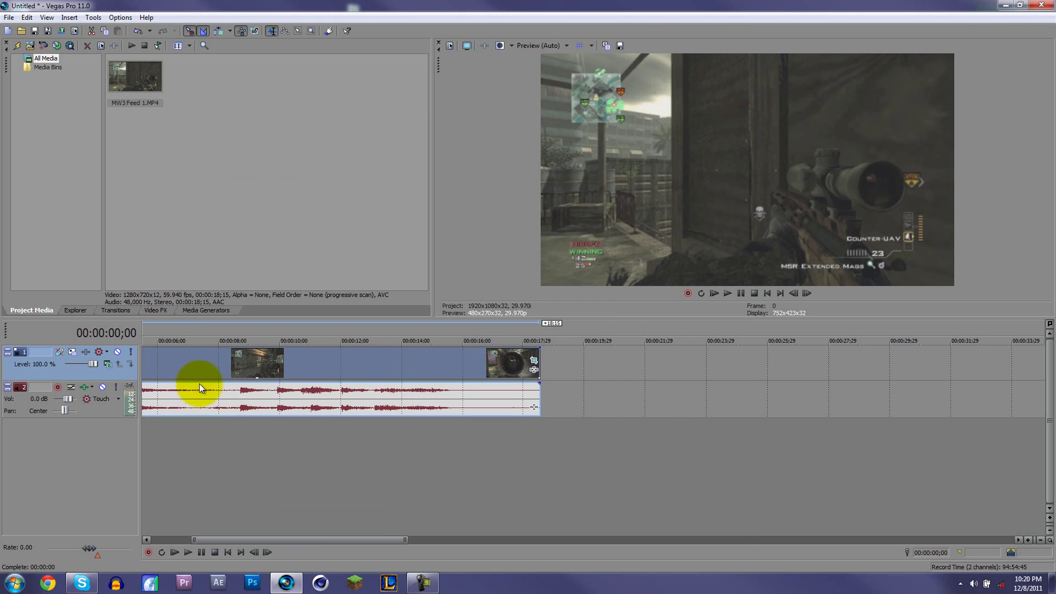
{"action": "left_click_drag", "start_coordinate": [288, 538], "coordinate": [248, 538]}
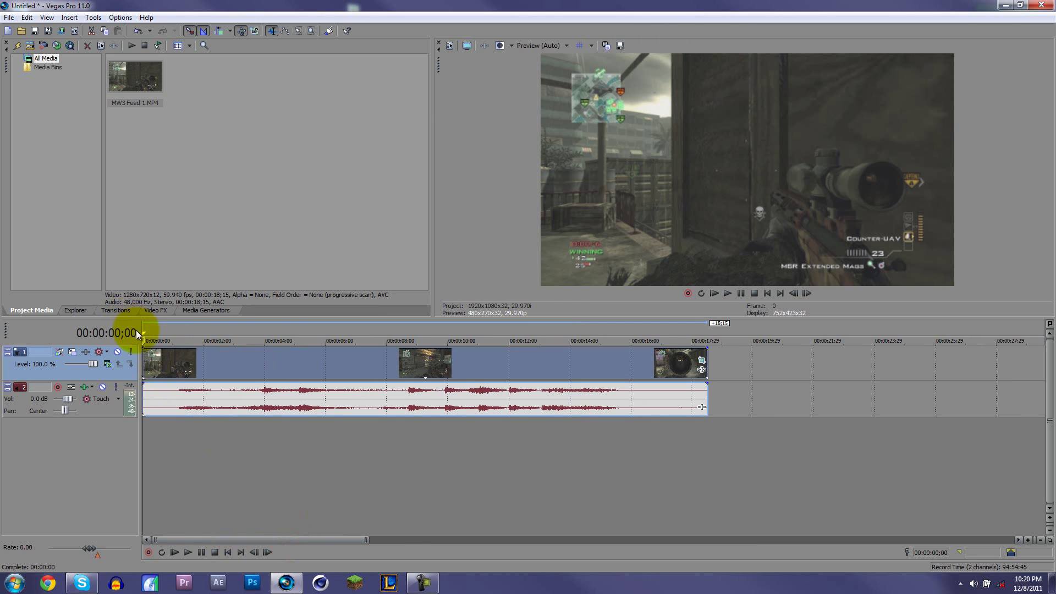
{"action": "key", "text": "space"}
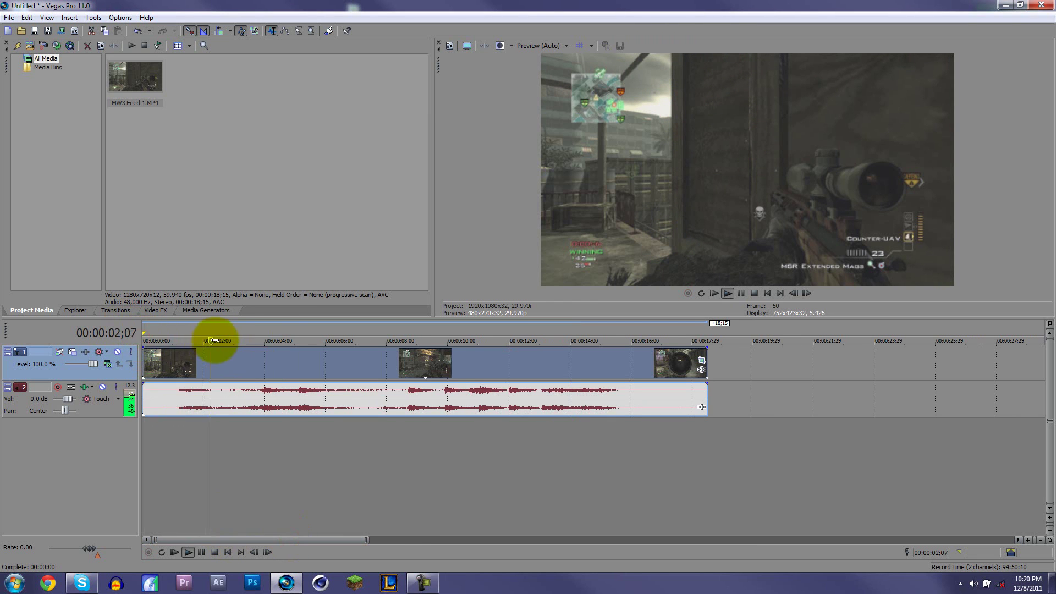
{"action": "key", "text": "space"}
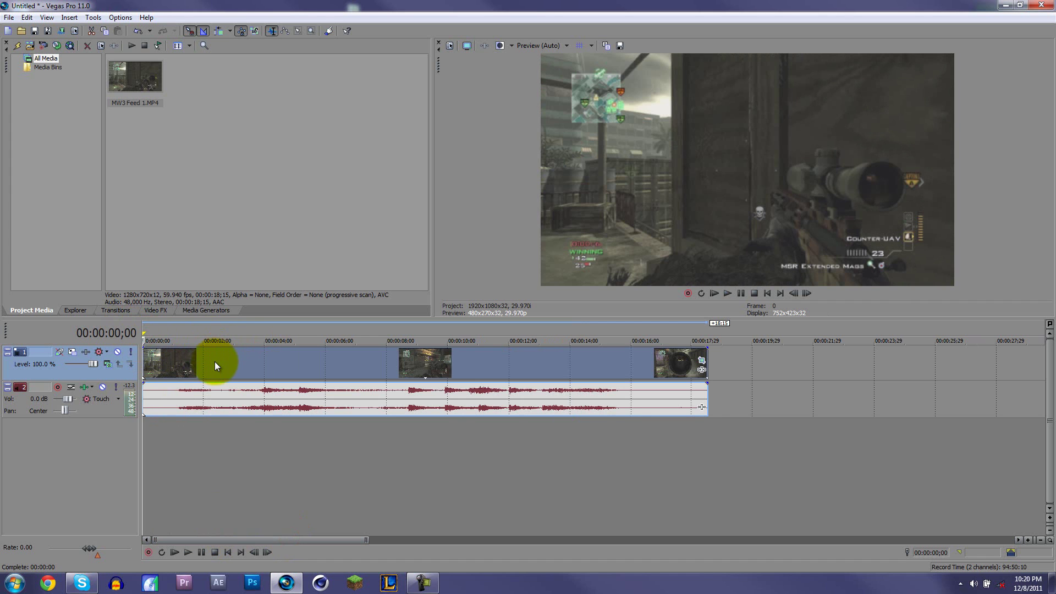
{"action": "left_click", "coordinate": [215, 365]}
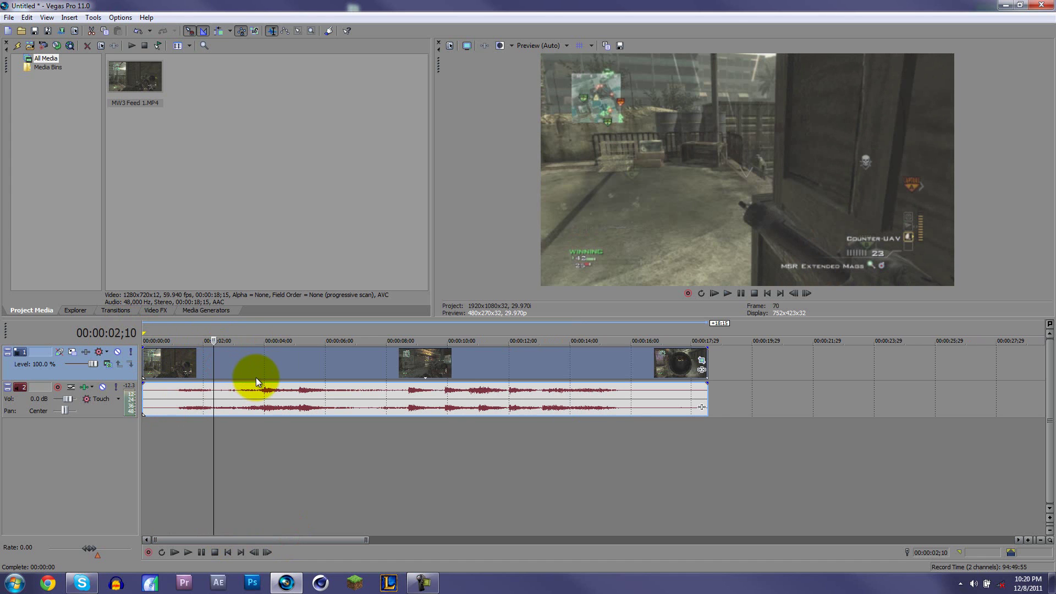
{"action": "key", "text": "ctrl+Home"}
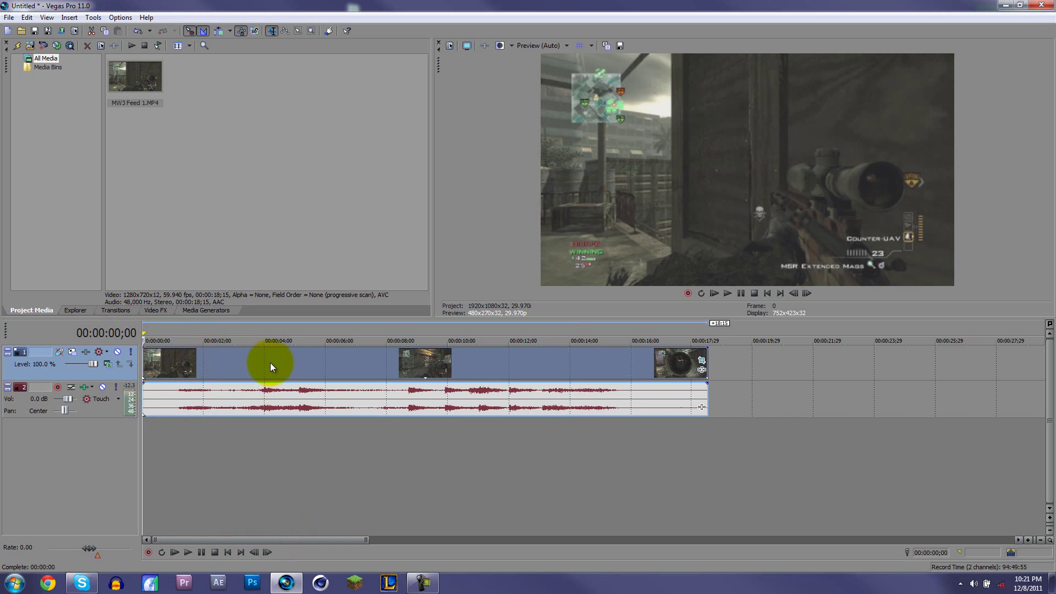
Choose Disable resample in the video event's Properties and confirm with OK.
{"action": "right_click", "coordinate": [272, 361]}
{"action": "left_click", "coordinate": [299, 354]}
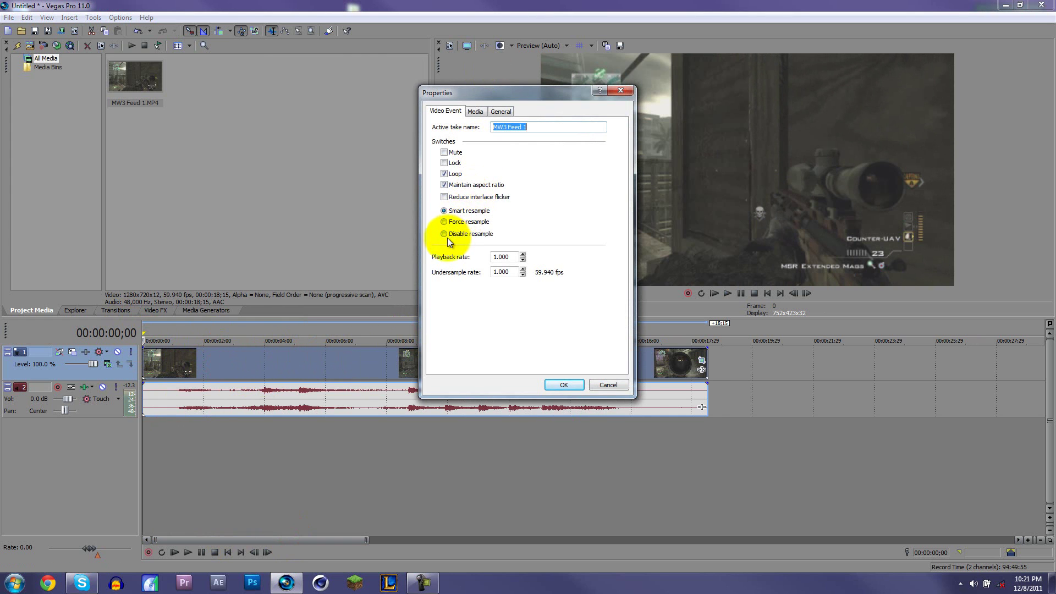
{"action": "left_click", "coordinate": [443, 235]}
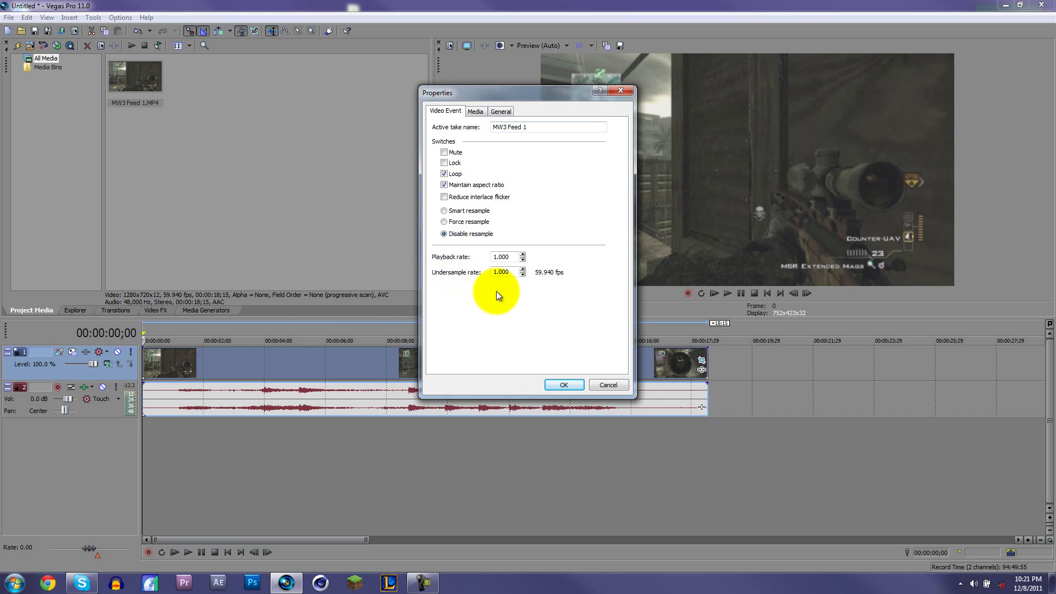
{"action": "left_click", "coordinate": [572, 385]}
Scrub through the clip and play it from about eight seconds.
{"action": "left_click", "coordinate": [383, 364]}
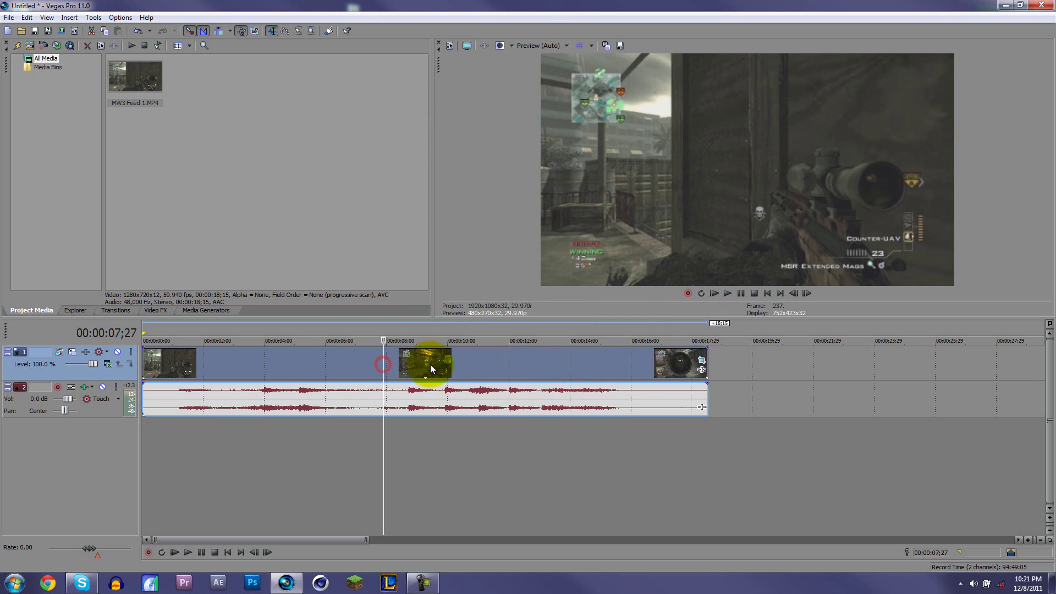
{"action": "left_click", "coordinate": [495, 365]}
{"action": "left_click", "coordinate": [365, 365]}
{"action": "left_click", "coordinate": [279, 365]}
{"action": "left_click", "coordinate": [214, 365]}
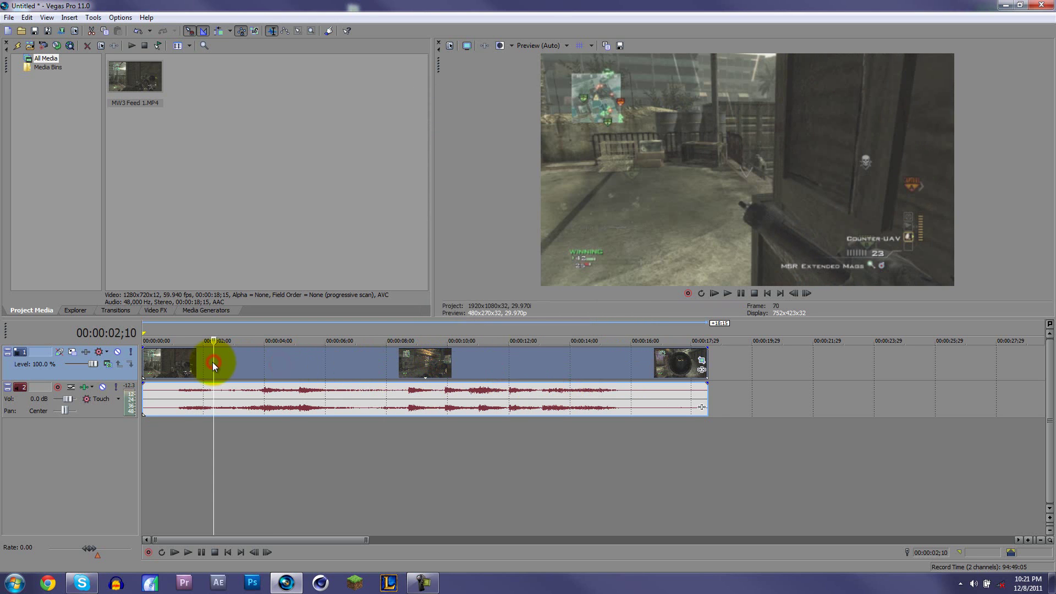
{"action": "key", "text": "Home"}
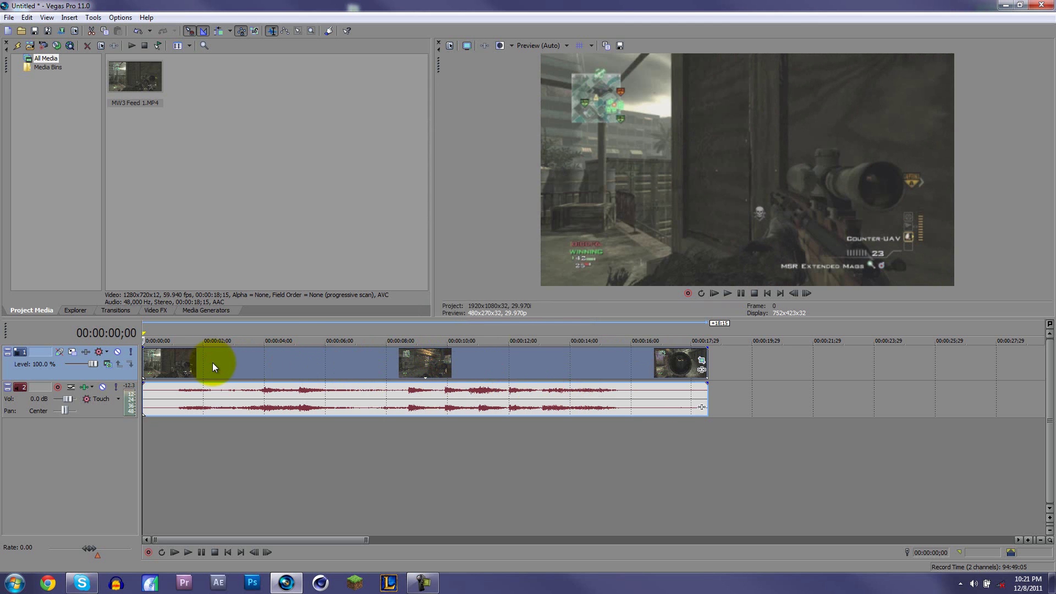
{"action": "left_click", "coordinate": [212, 362]}
{"action": "left_click", "coordinate": [309, 367]}
{"action": "left_click", "coordinate": [397, 367]}
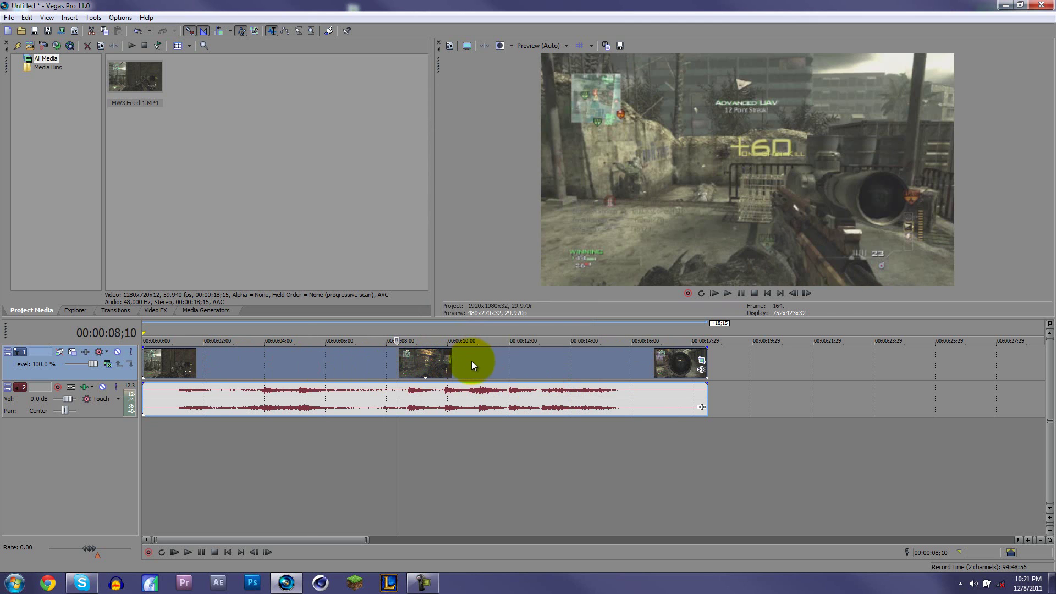
{"action": "key", "text": "space"}
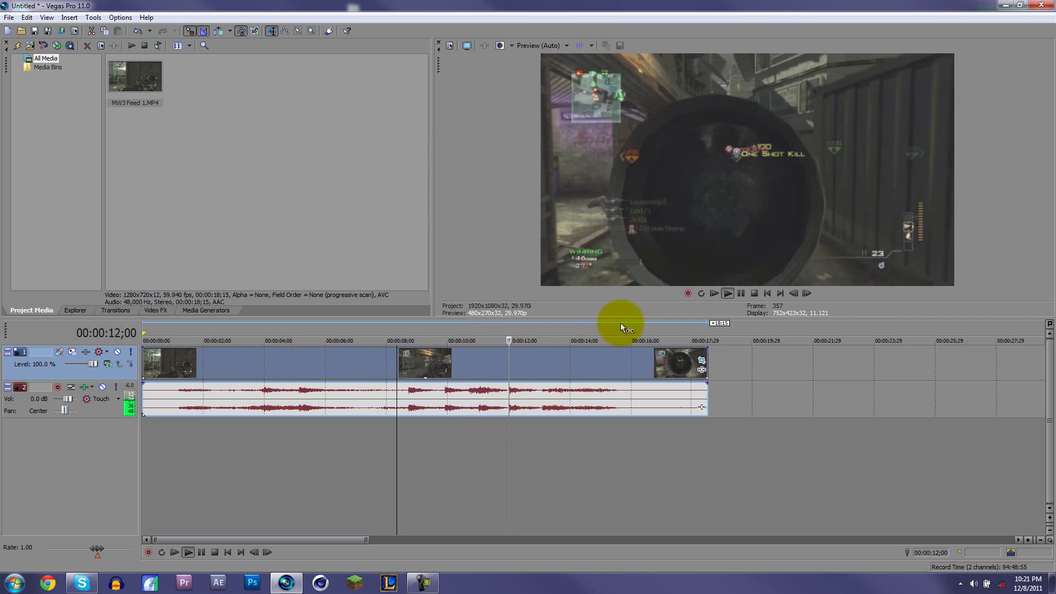
Switch preview quality to Draft (Auto) and play the clip to compare.
{"action": "key", "text": "ctrl+Home"}
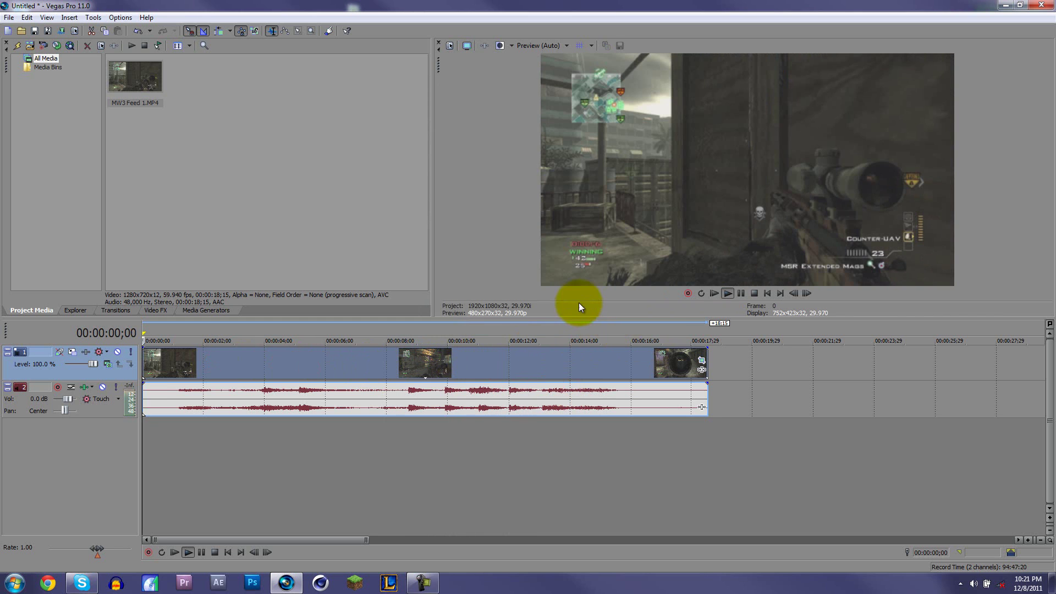
{"action": "key", "text": "space"}
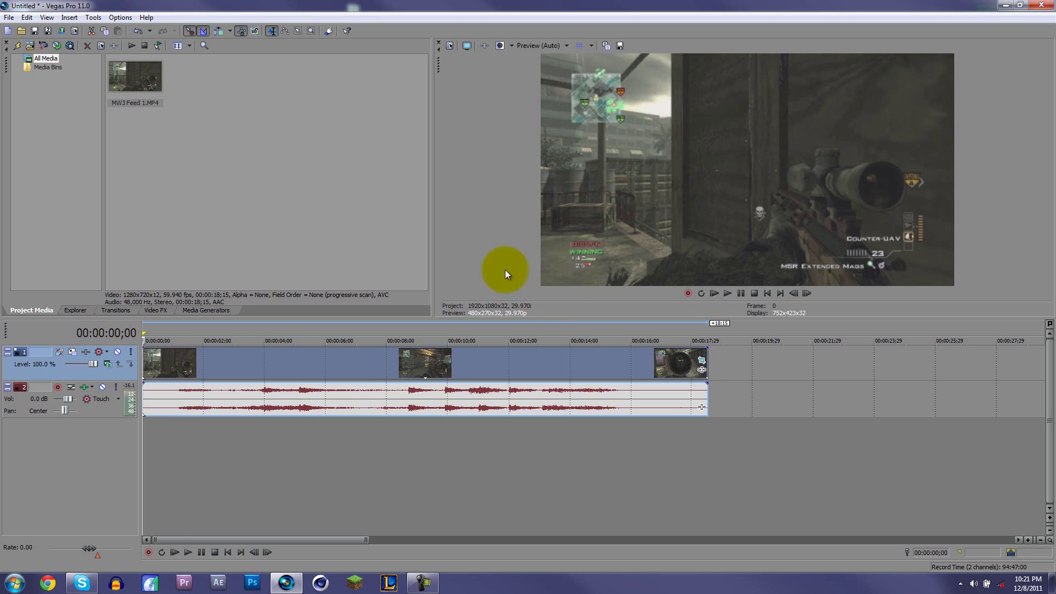
{"action": "left_click", "coordinate": [526, 45]}
{"action": "left_click", "coordinate": [532, 45]}
{"action": "left_click", "coordinate": [541, 47]}
{"action": "mouse_move", "coordinate": [546, 61]}
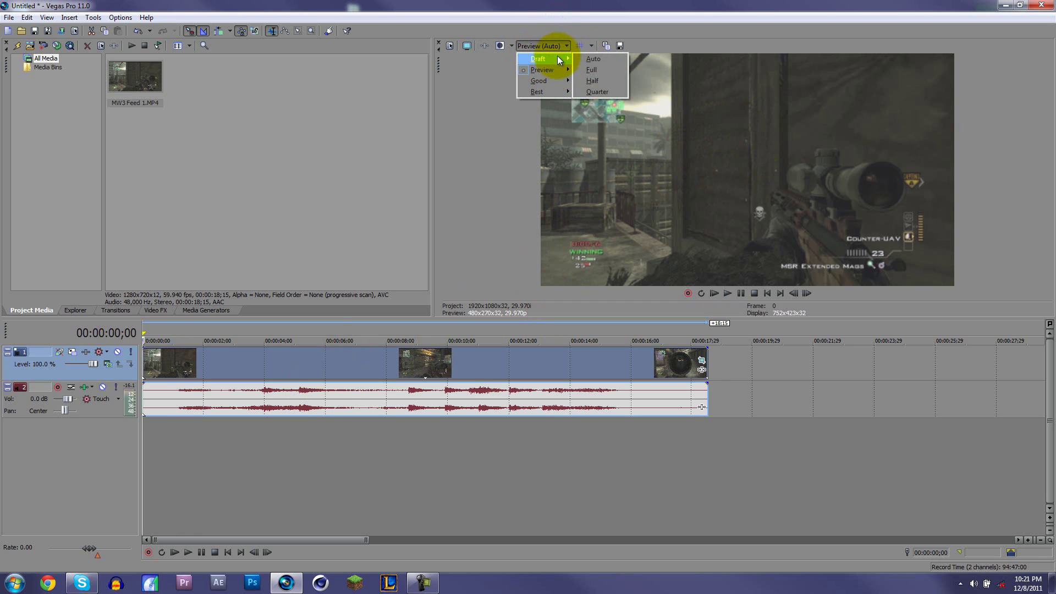
{"action": "left_click", "coordinate": [592, 58]}
{"action": "key", "text": "space"}
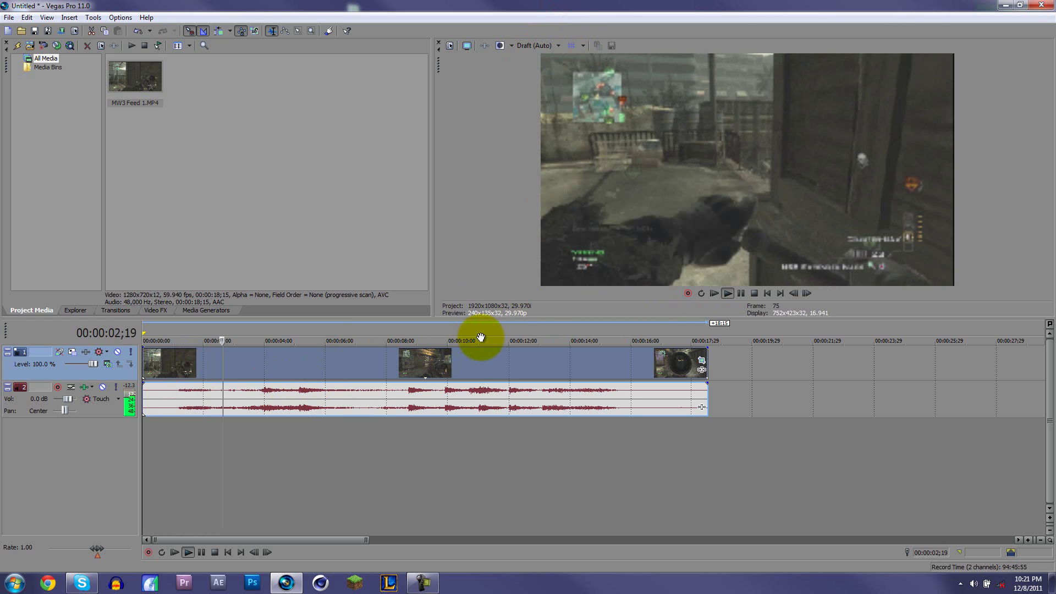
{"action": "key", "text": "space"}
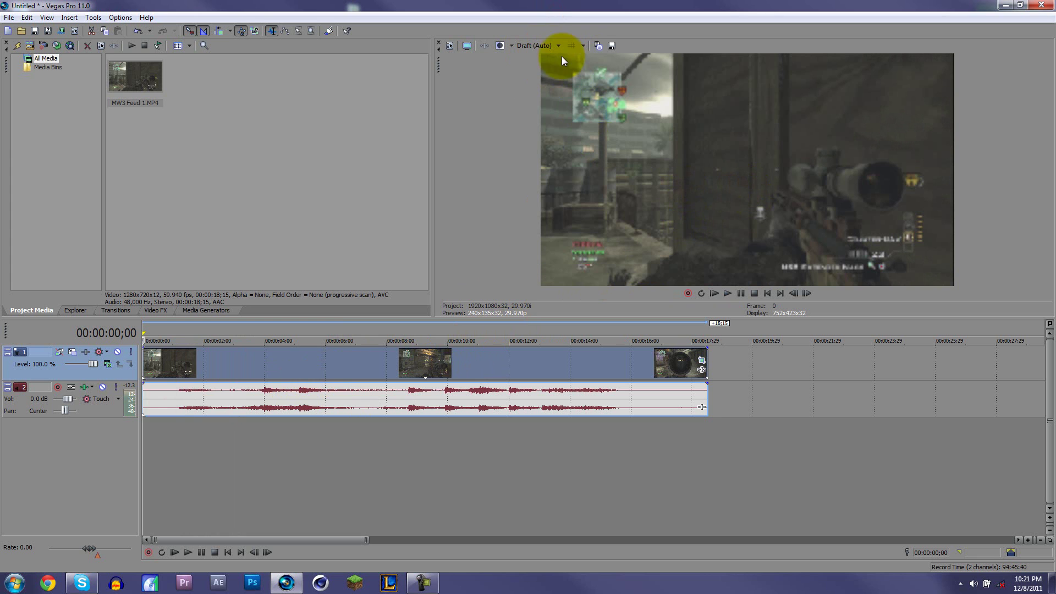
Set preview quality to Best (Auto) and play the clip again.
{"action": "left_click", "coordinate": [529, 46]}
{"action": "left_click", "coordinate": [585, 93]}
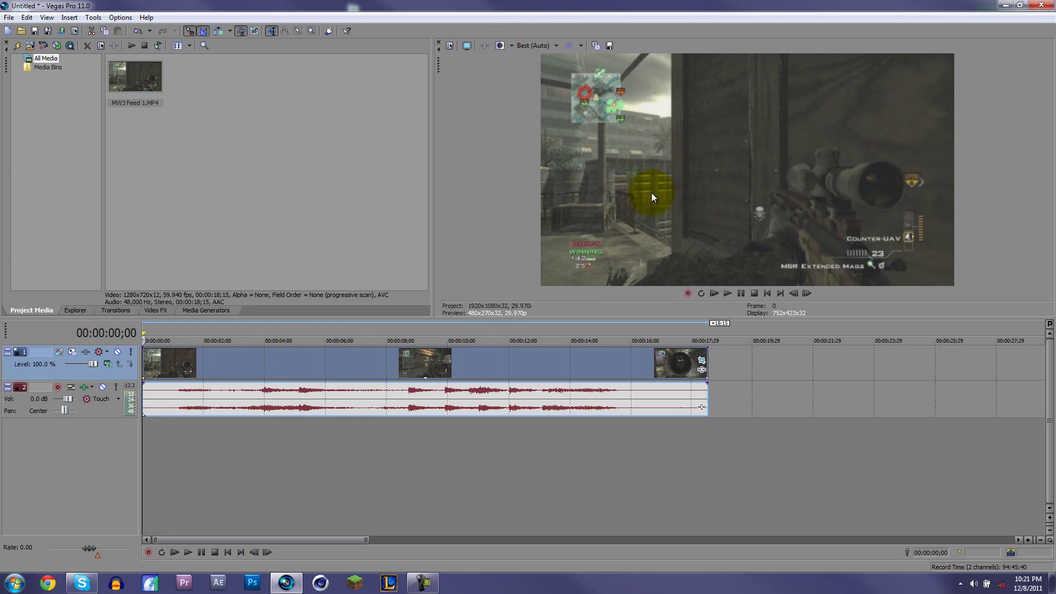
{"action": "key", "text": "space"}
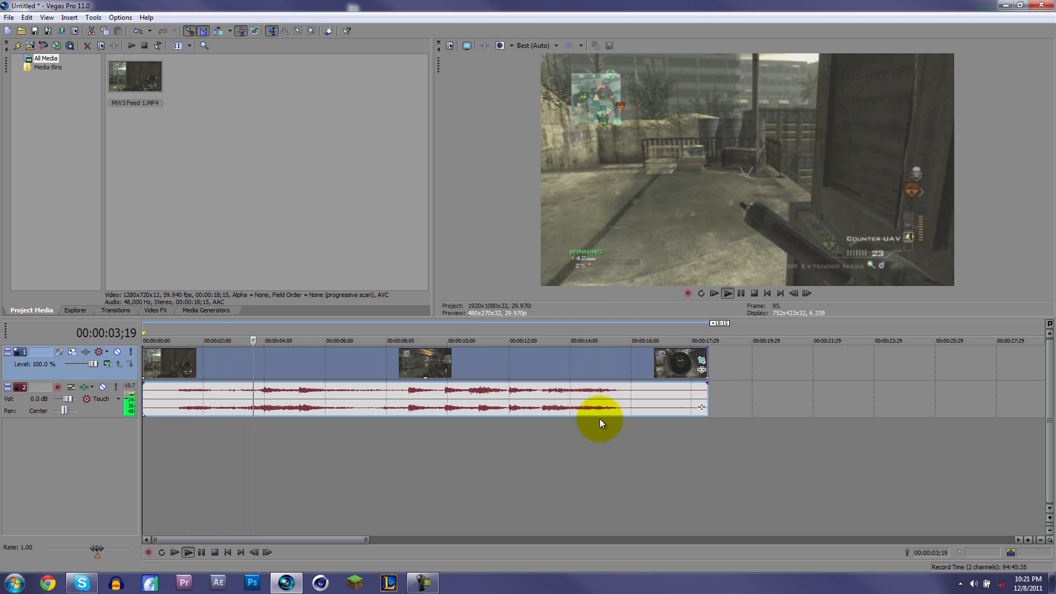
{"action": "key", "text": "space"}
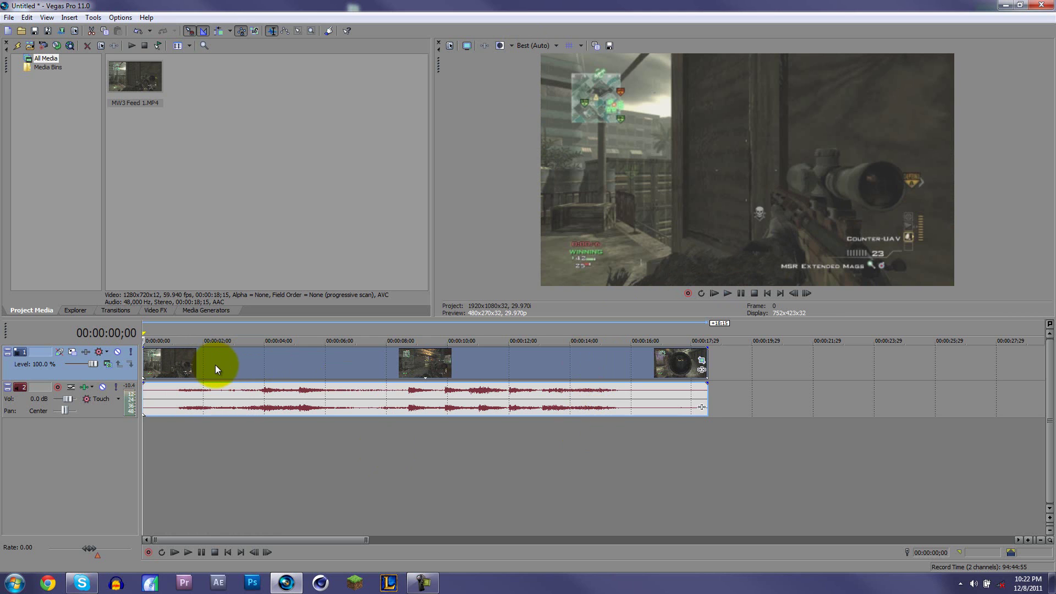
Shift the clip slightly later and play from about three seconds in.
{"action": "left_click_drag", "start_coordinate": [216, 365], "coordinate": [250, 368]}
{"action": "left_click", "coordinate": [250, 368]}
{"action": "key", "text": "space"}
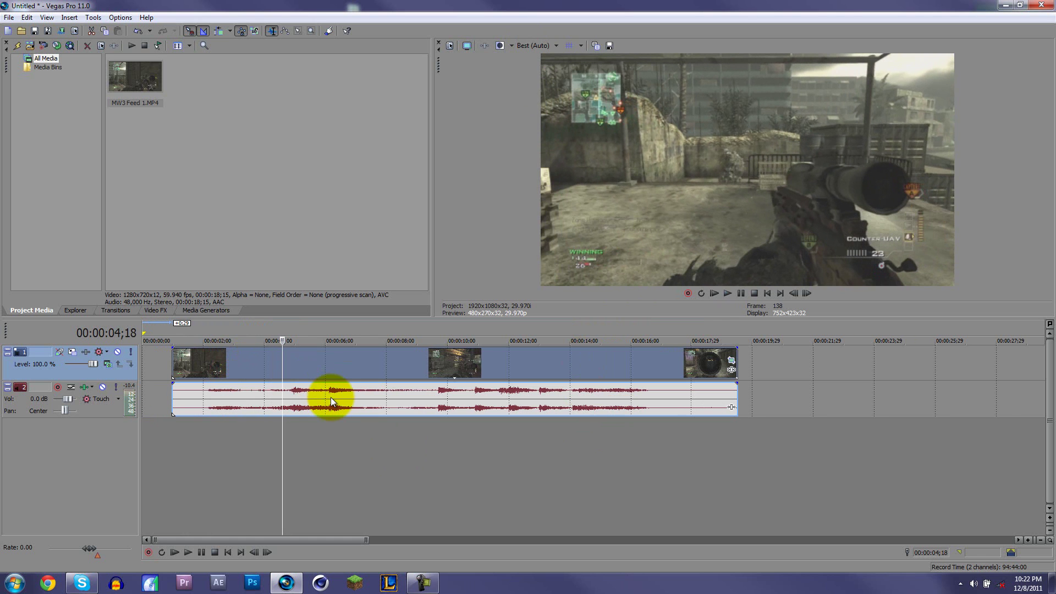
{"action": "left_click", "coordinate": [333, 365]}
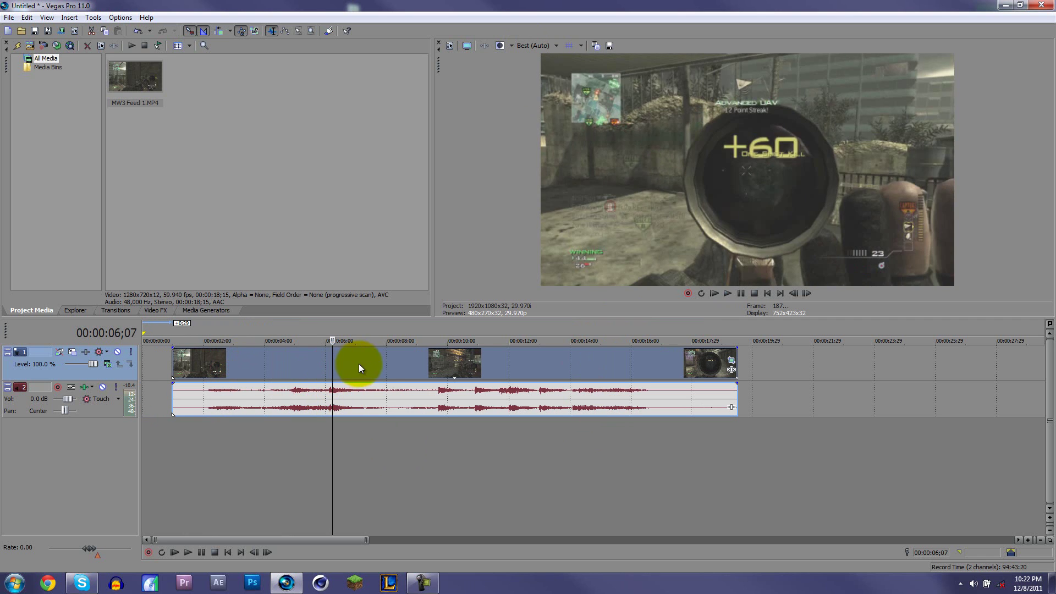
{"action": "left_click", "coordinate": [369, 364]}
Step the cursor frame by frame to 00:00:04;08 for the cut.
{"action": "key", "text": "Left"}
{"action": "key", "text": "Left"}
{"action": "key", "text": "Left"}
{"action": "key", "text": "Left"}
{"action": "key", "text": "Left"}
{"action": "key", "text": "Left"}
{"action": "key", "text": "Left"}
{"action": "key", "text": "Left"}
{"action": "key", "text": "Left"}
{"action": "key", "text": "Left"}
{"action": "key", "text": "Left"}
{"action": "key", "text": "Left"}
{"action": "key", "text": "Left"}
{"action": "key", "text": "Left"}
{"action": "key", "text": "Left"}
{"action": "key", "text": "Left"}
{"action": "key", "text": "Left"}
{"action": "key", "text": "Left"}
{"action": "key", "text": "Left"}
{"action": "key", "text": "Left"}
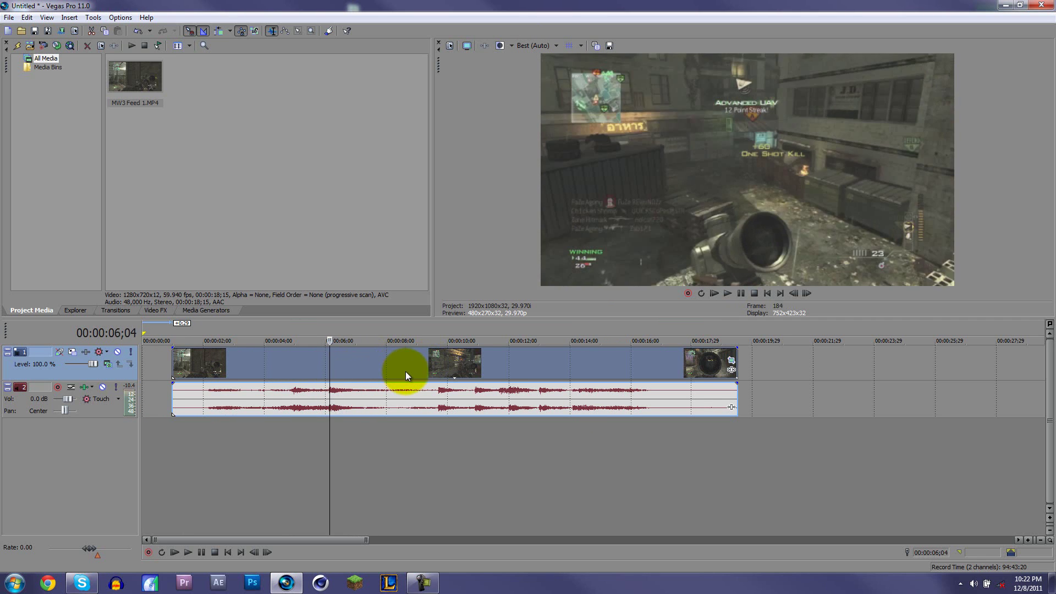
{"action": "key", "text": "Left"}
{"action": "key", "text": "Left"}
{"action": "key", "text": "Left"}
{"action": "key", "text": "Left"}
{"action": "key", "text": "Left"}
{"action": "key", "text": "Left"}
{"action": "key", "text": "Left"}
{"action": "key", "text": "Left"}
{"action": "key", "text": "Left"}
{"action": "key", "text": "Left"}
{"action": "key", "text": "Left"}
{"action": "key", "text": "Left"}
{"action": "key", "text": "Left"}
{"action": "key", "text": "Left"}
{"action": "key", "text": "Left"}
{"action": "key", "text": "Left"}
{"action": "key", "text": "Left"}
{"action": "key", "text": "Left"}
{"action": "key", "text": "Left"}
{"action": "key", "text": "Left"}
{"action": "key", "text": "Left"}
{"action": "key", "text": "Left"}
{"action": "key", "text": "Left"}
{"action": "key", "text": "Left"}
{"action": "key", "text": "Left"}
{"action": "key", "text": "Left"}
{"action": "key", "text": "Left"}
{"action": "key", "text": "Left"}
{"action": "key", "text": "Left"}
{"action": "key", "text": "Left"}
{"action": "key", "text": "Left"}
{"action": "key", "text": "Left"}
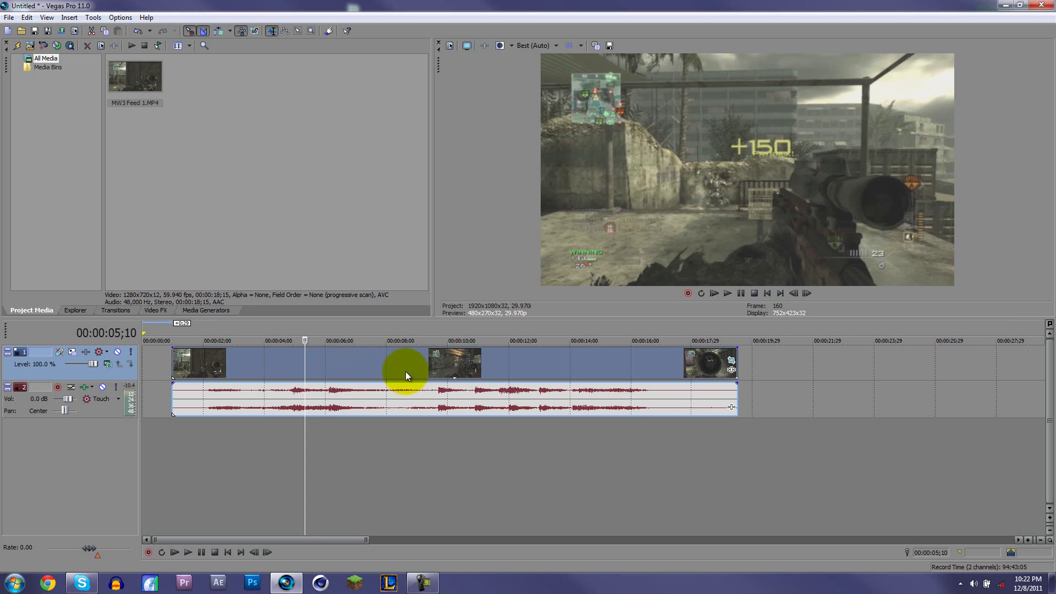
{"action": "key", "text": "Left"}
{"action": "key", "text": "Left"}
{"action": "key", "text": "Left"}
{"action": "key", "text": "Left"}
{"action": "key", "text": "Left"}
{"action": "key", "text": "Left"}
{"action": "key", "text": "Left"}
{"action": "key", "text": "Left"}
{"action": "key", "text": "Left"}
{"action": "key", "text": "Left"}
{"action": "key", "text": "Left"}
{"action": "key", "text": "Left"}
{"action": "key", "text": "Left"}
{"action": "key", "text": "Left"}
{"action": "key", "text": "Left"}
{"action": "key", "text": "Left"}
{"action": "key", "text": "Left"}
{"action": "key", "text": "Left"}
{"action": "key", "text": "Left"}
{"action": "key", "text": "Left"}
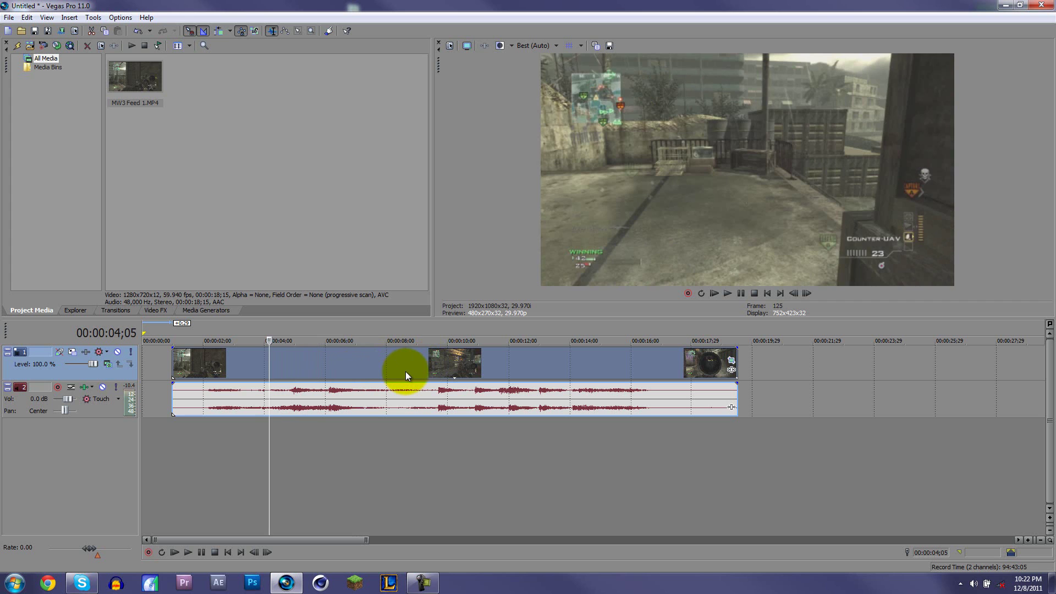
{"action": "key", "text": "Right"}
{"action": "key", "text": "Right"}
{"action": "key", "text": "Right"}
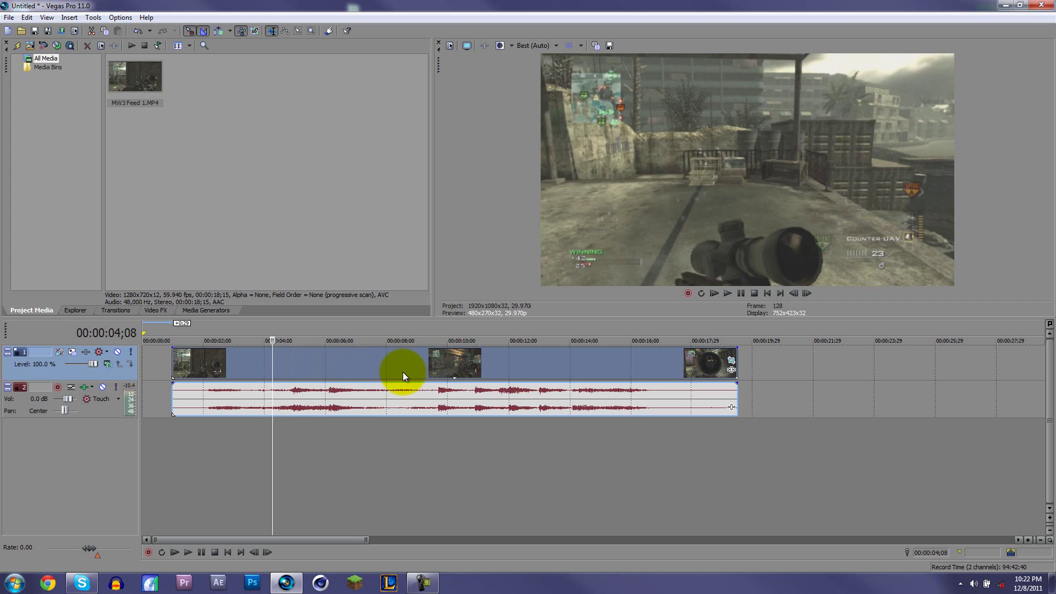
{"action": "right_click", "coordinate": [272, 366]}
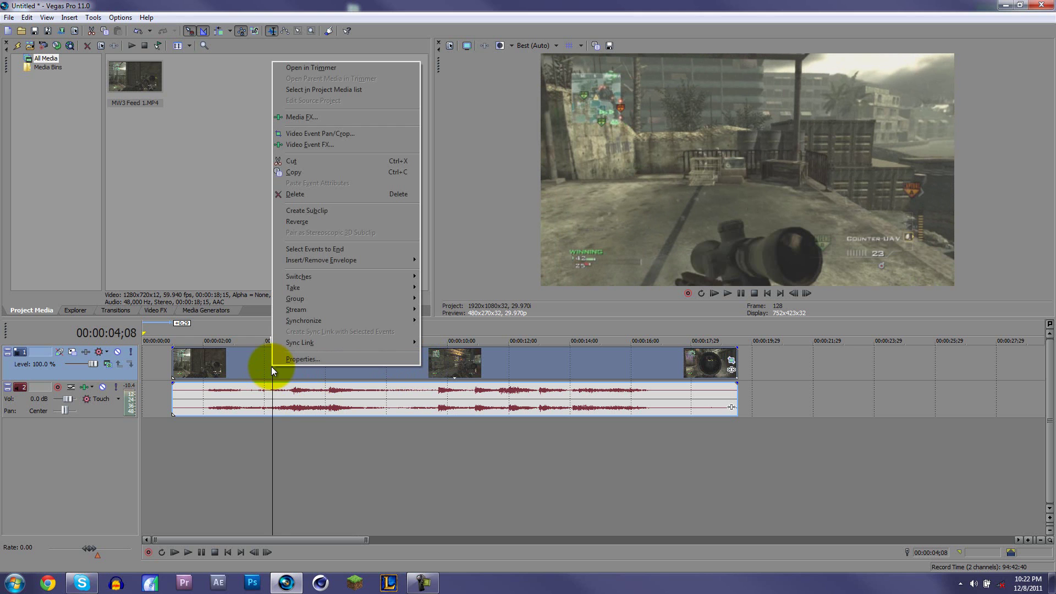
{"action": "left_click", "coordinate": [300, 7]}
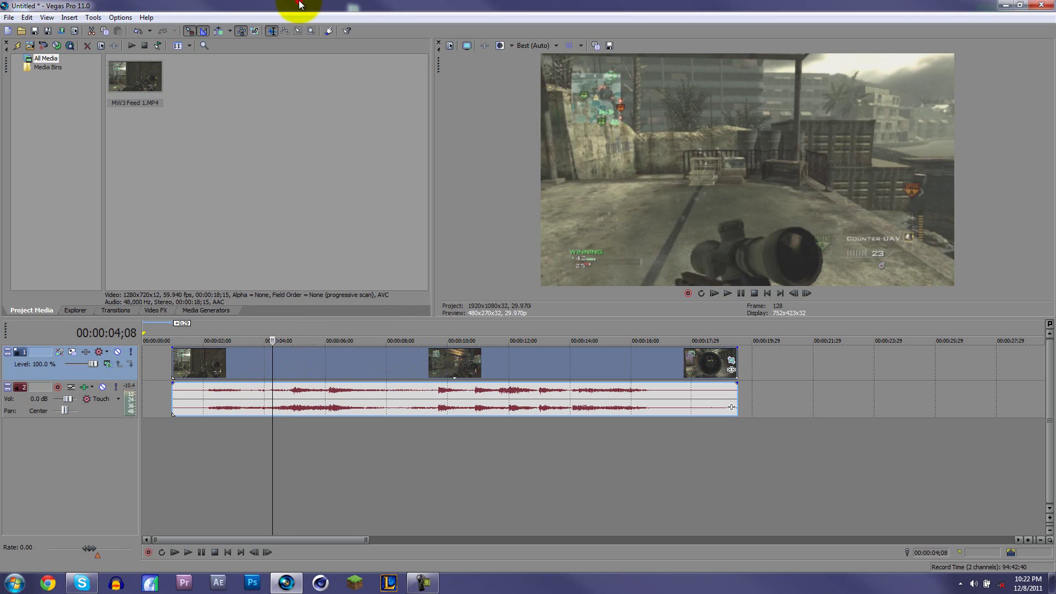
{"action": "left_click", "coordinate": [31, 18]}
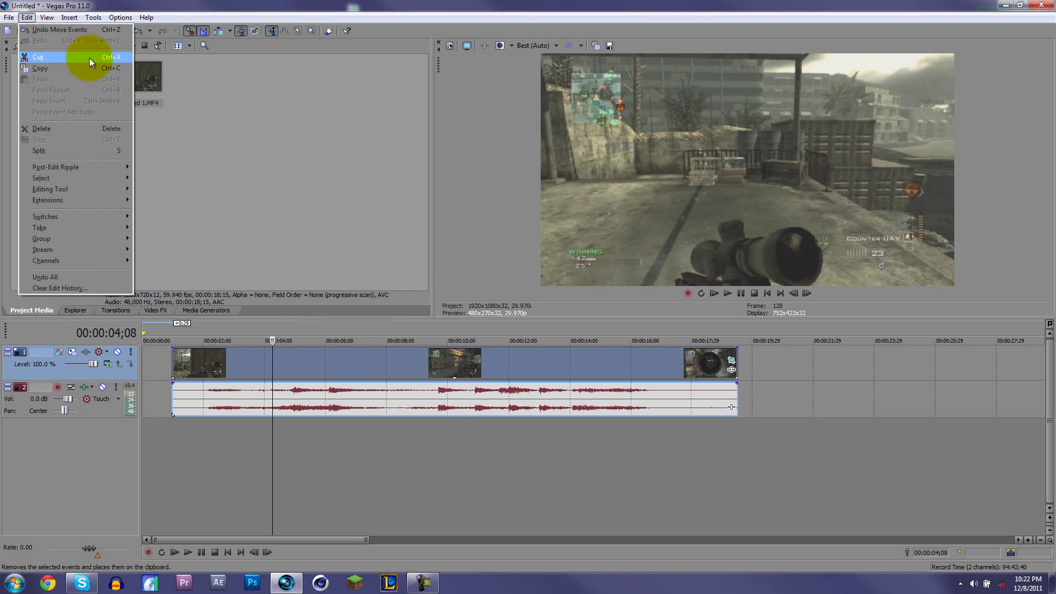
Split the clip at 00:00:04;08 and drag the second part right to open a gap.
{"action": "left_click", "coordinate": [119, 151]}
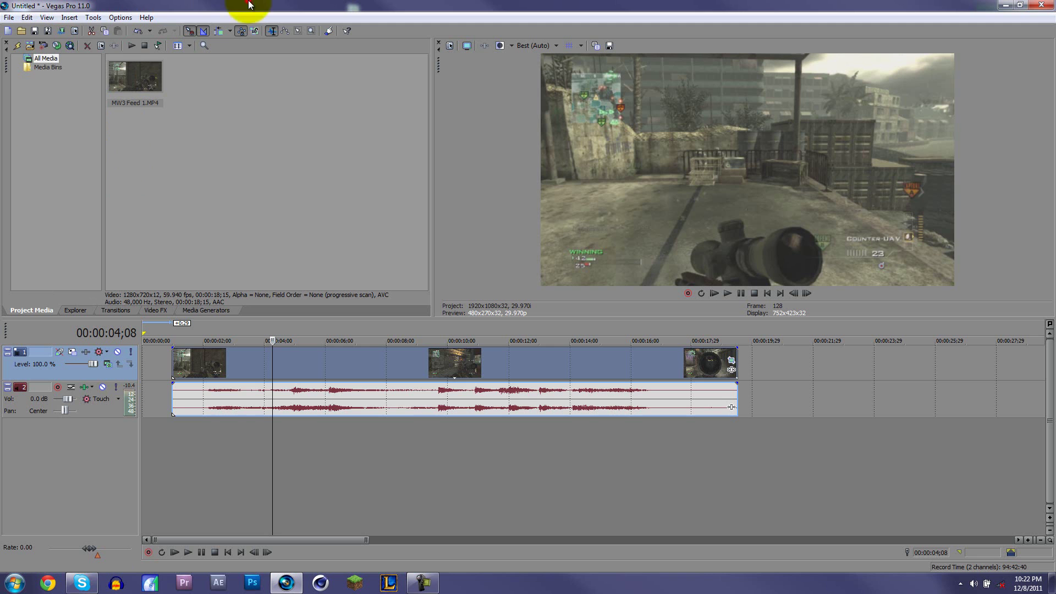
{"action": "left_click", "coordinate": [309, 411]}
{"action": "left_click_drag", "start_coordinate": [278, 371], "coordinate": [373, 364]}
{"action": "left_click_drag", "start_coordinate": [222, 368], "coordinate": [271, 375]}
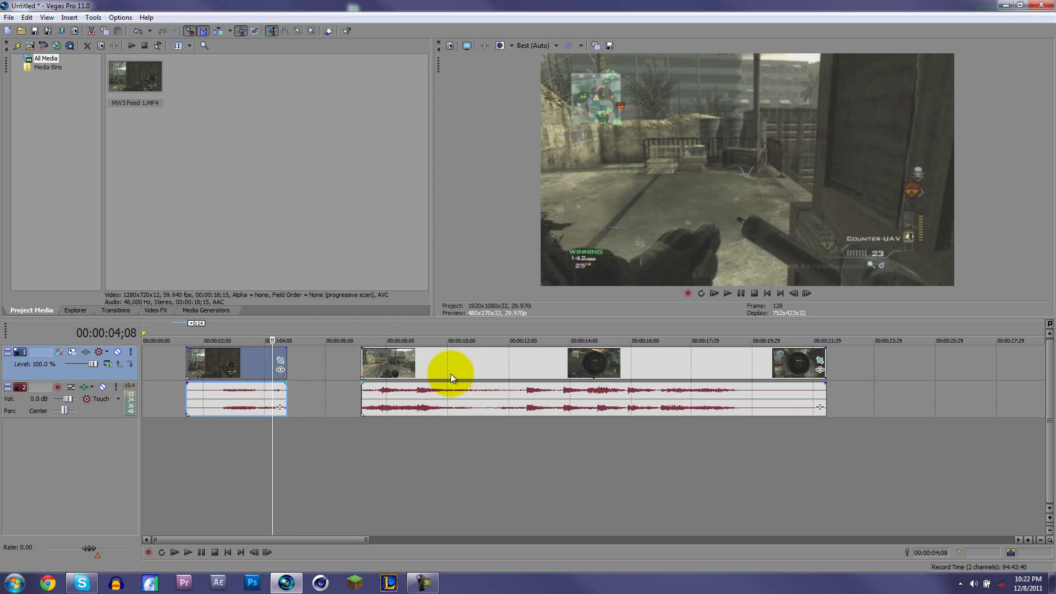
{"action": "left_click_drag", "start_coordinate": [457, 371], "coordinate": [649, 371]}
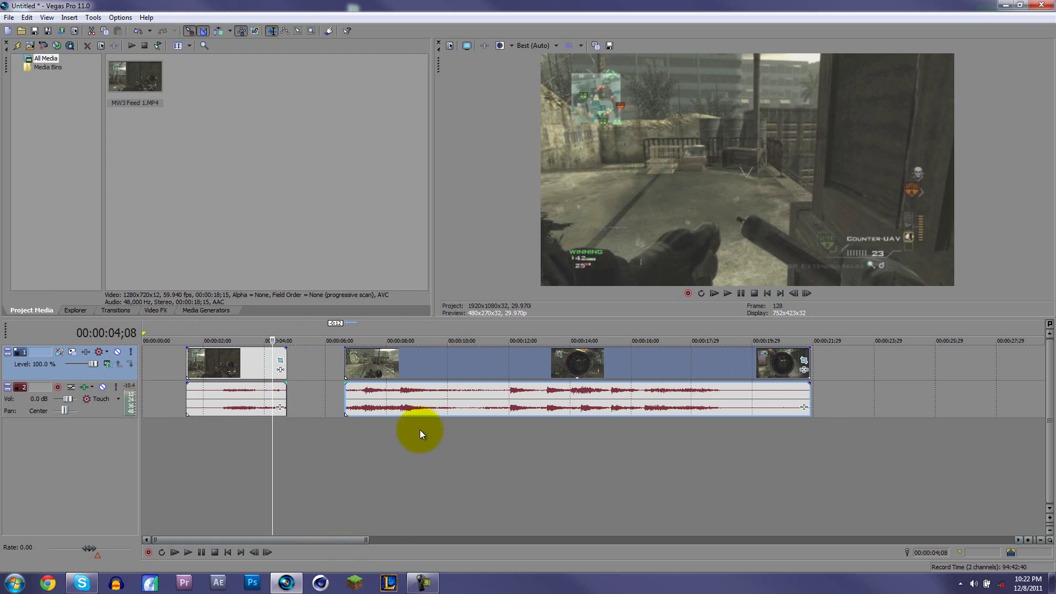
{"action": "left_click_drag", "start_coordinate": [507, 365], "coordinate": [416, 375]}
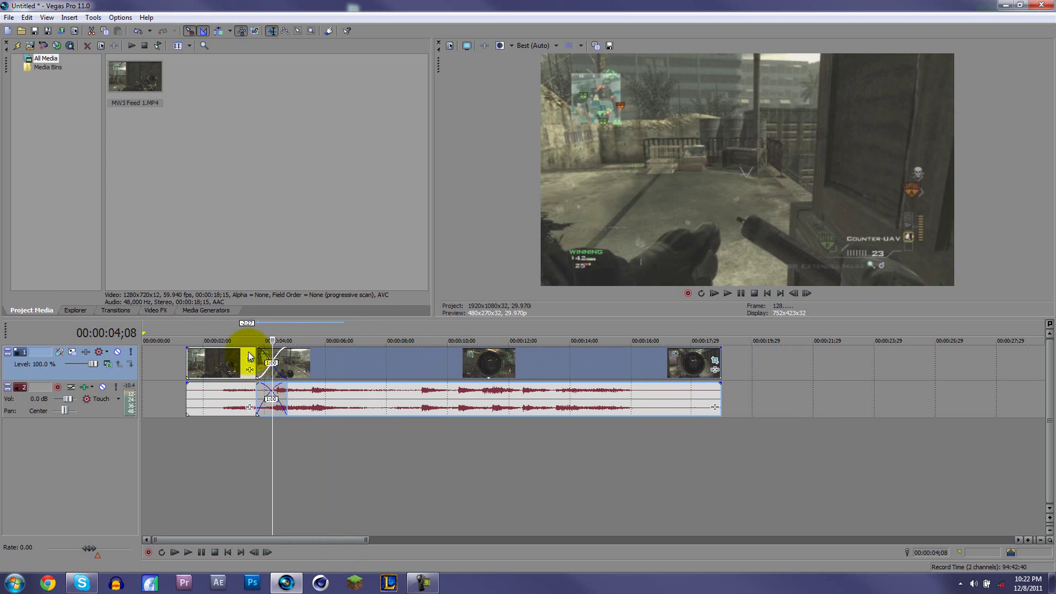
Play back the edit, then move the second part to about 00:00:05;20.
{"action": "left_click", "coordinate": [249, 355]}
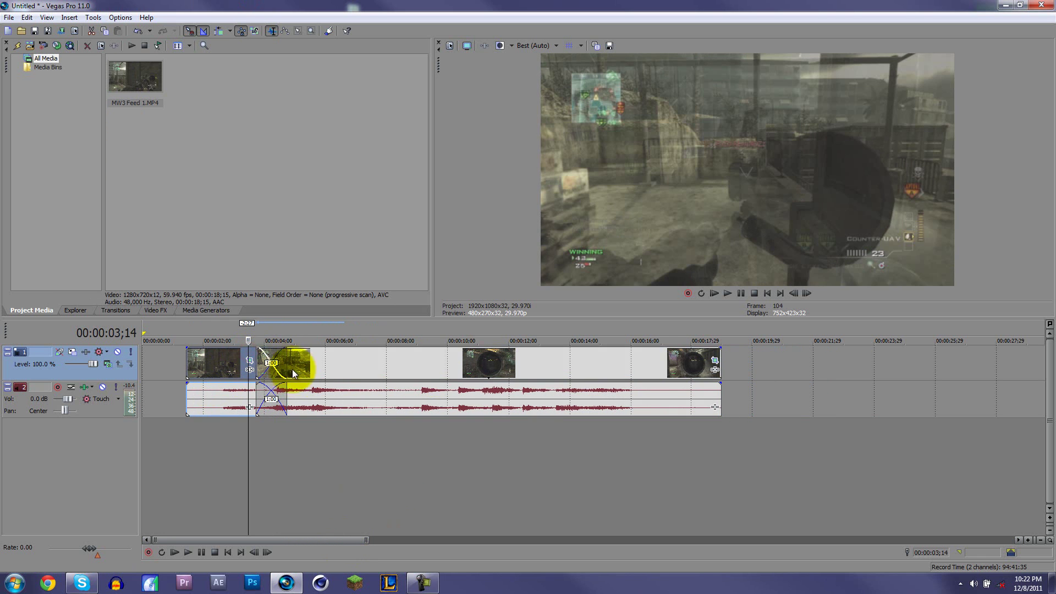
{"action": "key", "text": "space"}
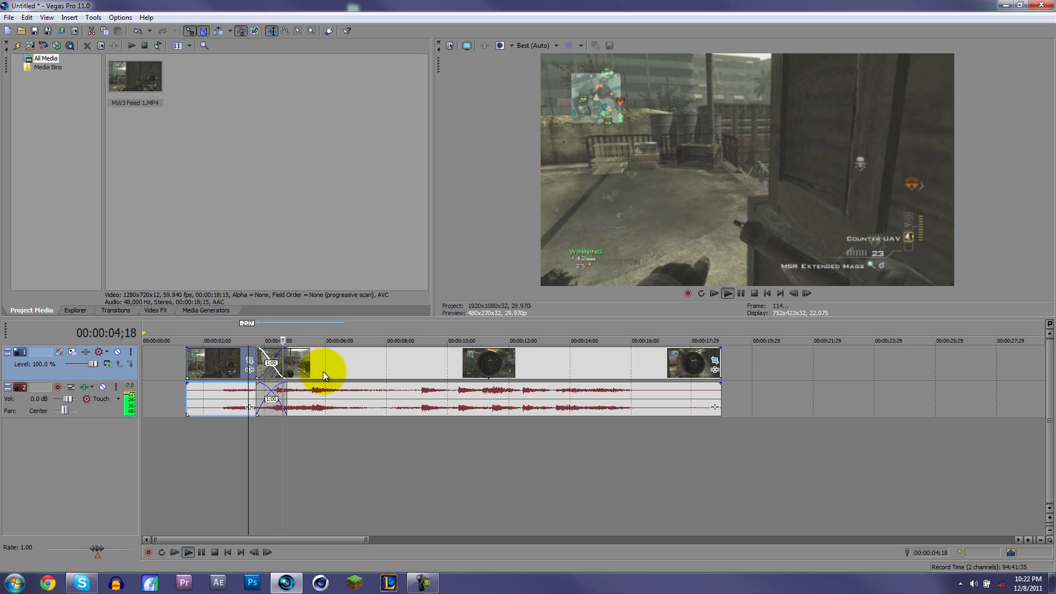
{"action": "key", "text": "space"}
{"action": "left_click_drag", "start_coordinate": [322, 371], "coordinate": [421, 364]}
{"action": "left_click", "coordinate": [337, 366]}
{"action": "left_click", "coordinate": [241, 362]}
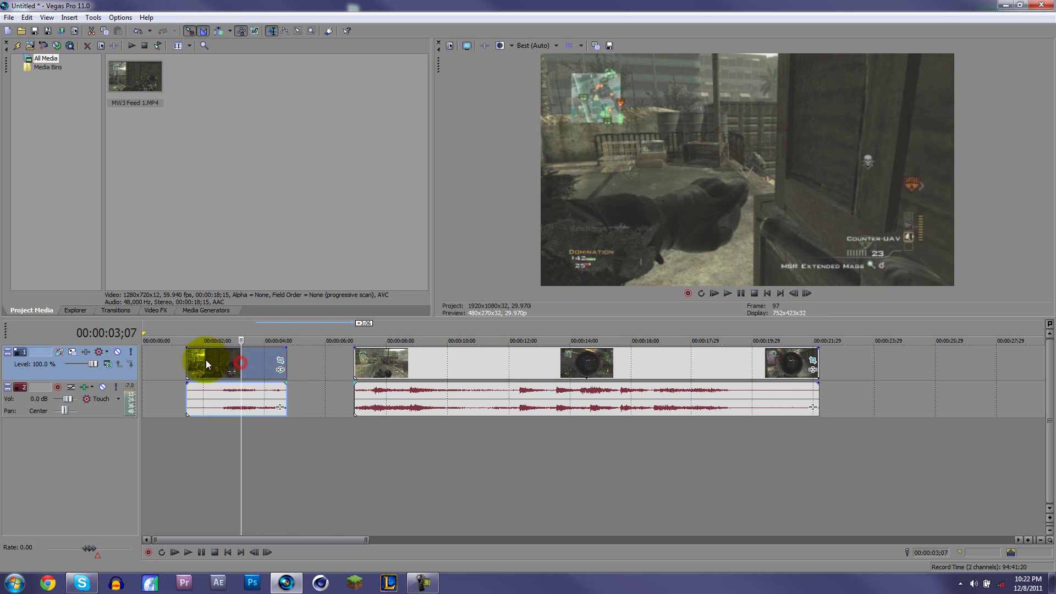
{"action": "left_click", "coordinate": [198, 359]}
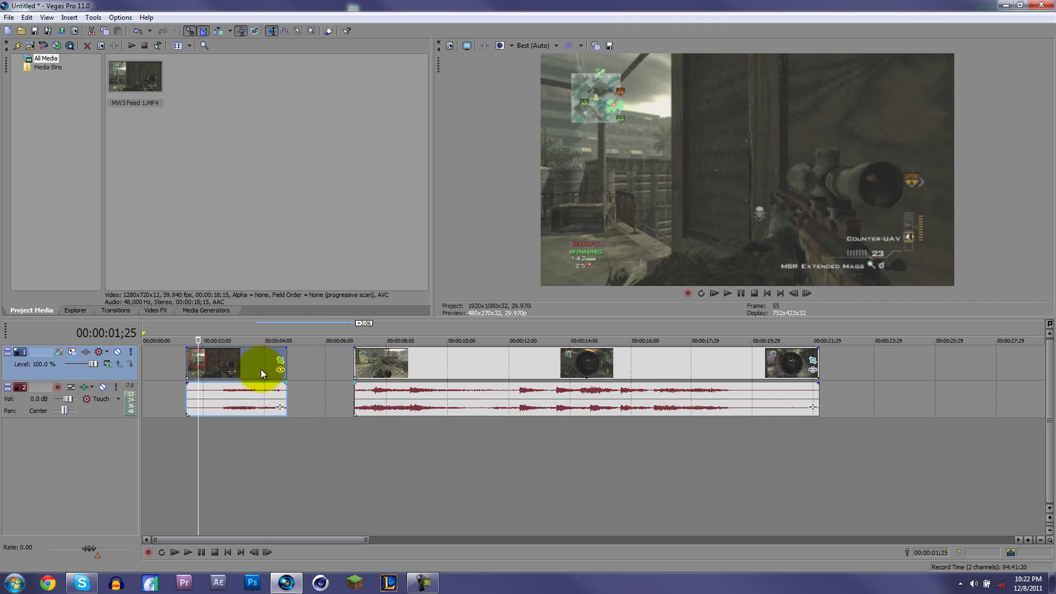
Move the second part to 00:00:10 and Ctrl-stretch the first part to end near 8 seconds.
{"action": "left_click", "coordinate": [208, 362]}
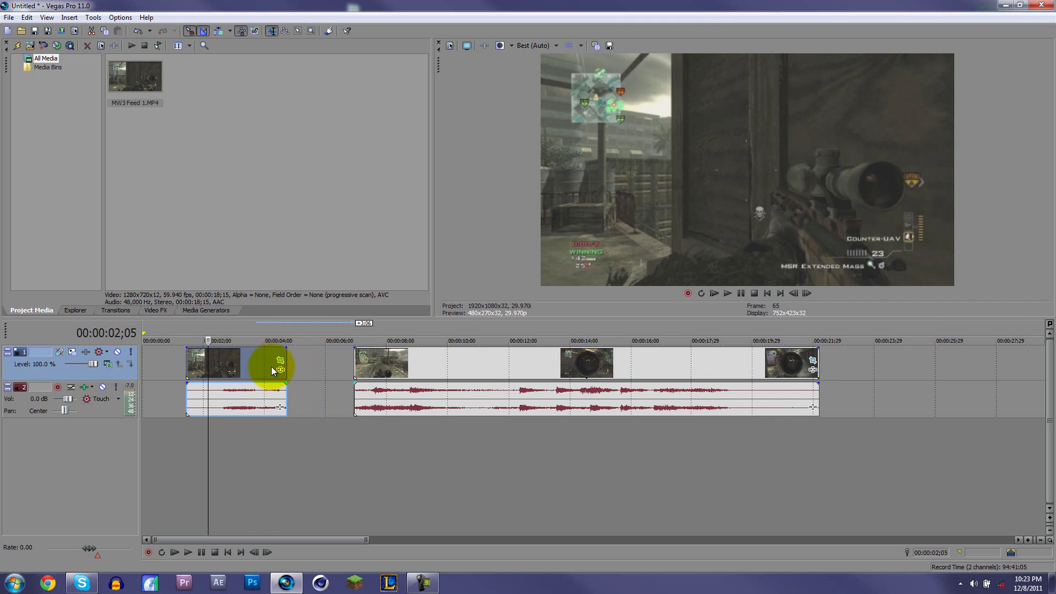
{"action": "left_click_drag", "start_coordinate": [421, 366], "coordinate": [527, 365]}
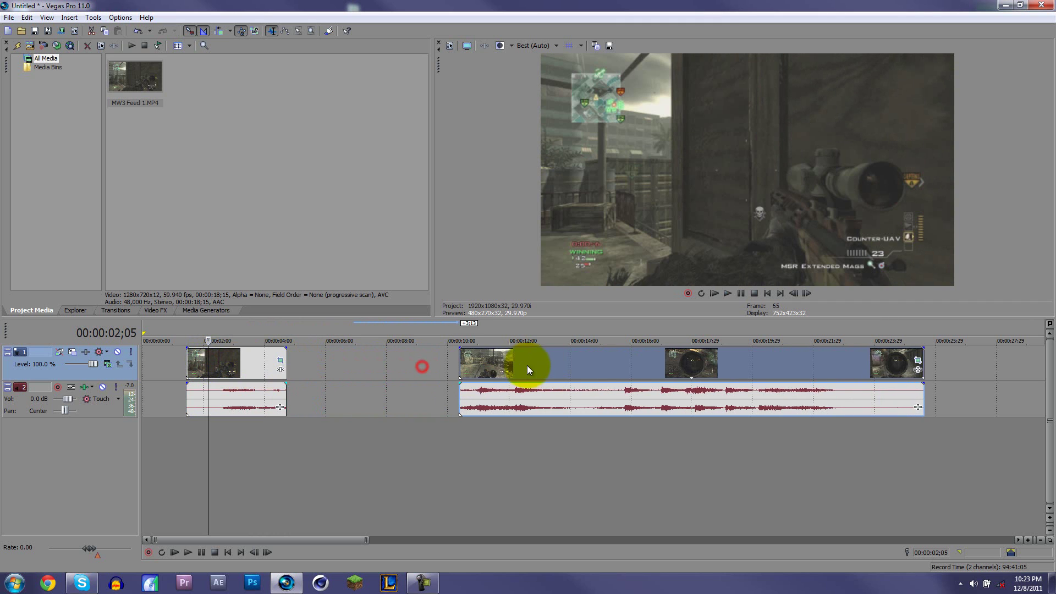
{"action": "left_click", "coordinate": [287, 358]}
{"action": "left_click_drag", "start_coordinate": [286, 358], "coordinate": [418, 359]}
Play back the slow-motion section, again from about 4 seconds.
{"action": "left_click", "coordinate": [214, 369]}
{"action": "key", "text": "space"}
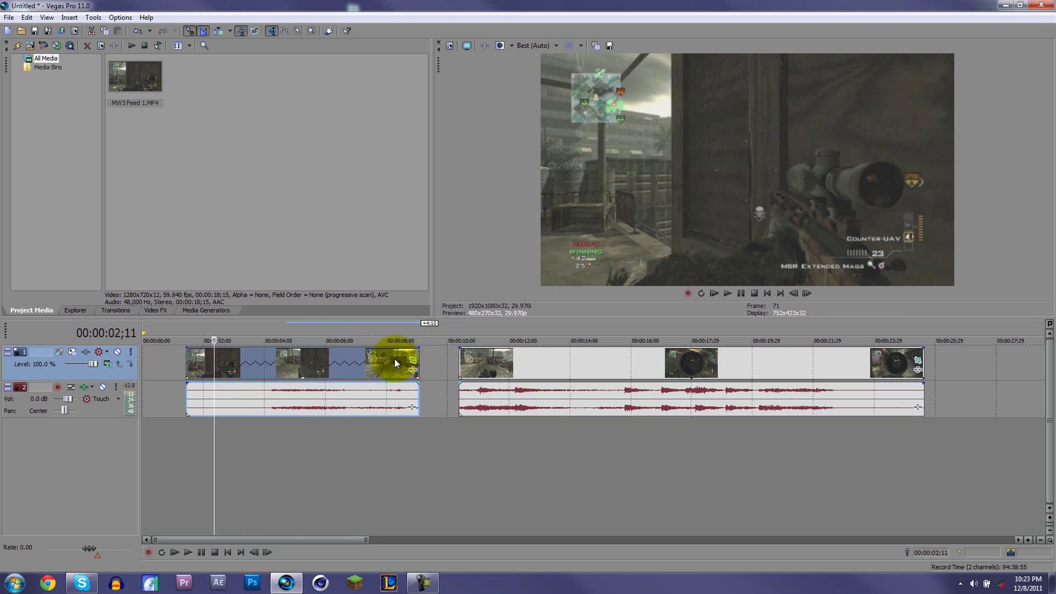
{"action": "key", "text": "ctrl+Home"}
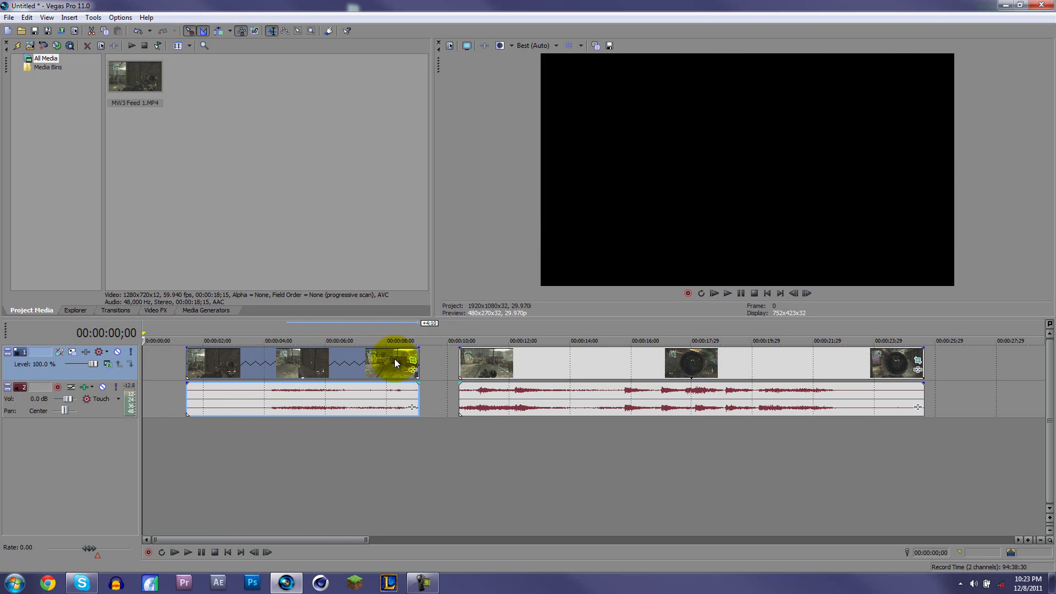
{"action": "left_click", "coordinate": [275, 361]}
{"action": "key", "text": "space"}
{"action": "key", "text": "space"}
Check the playback rate in the slowed video event's Properties.
{"action": "right_click", "coordinate": [318, 368]}
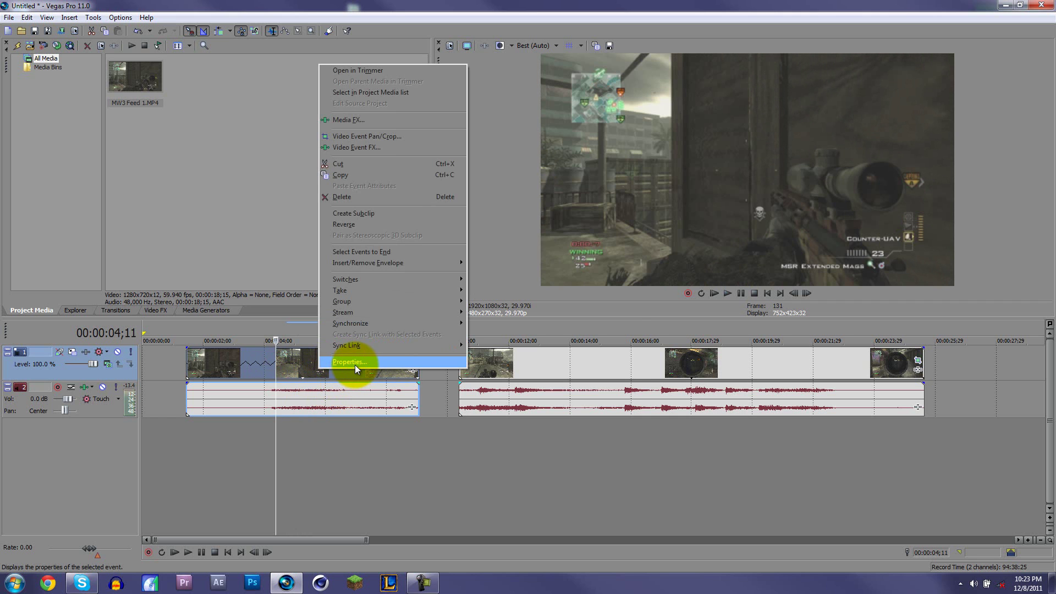
{"action": "left_click", "coordinate": [355, 362]}
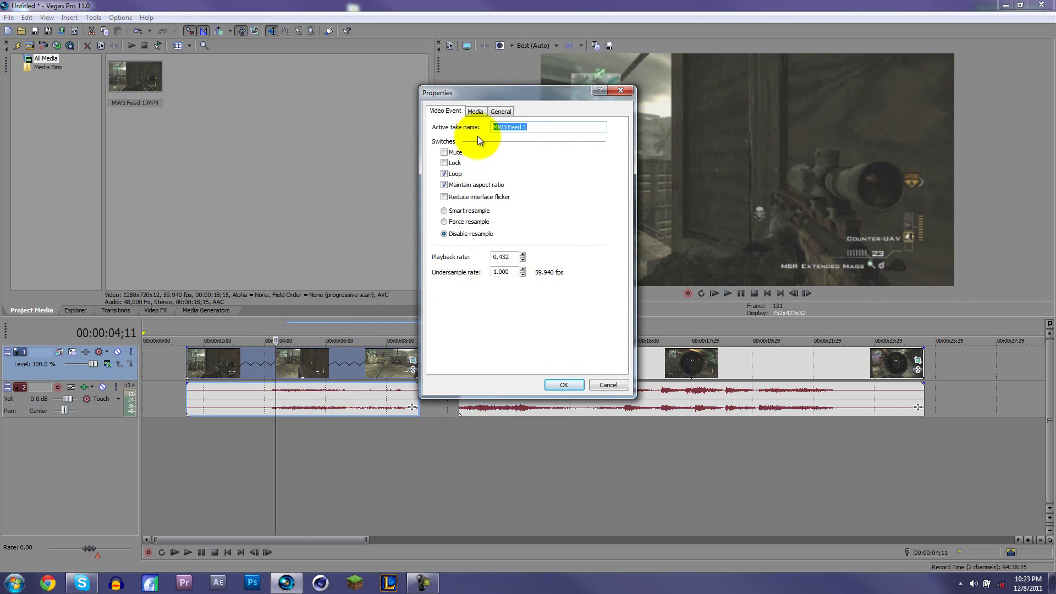
{"action": "left_click", "coordinate": [622, 91]}
Enable Lock to stretch on the first audio event, then play the slowed section from about 4 seconds.
{"action": "left_click", "coordinate": [338, 395]}
{"action": "right_click", "coordinate": [338, 397]}
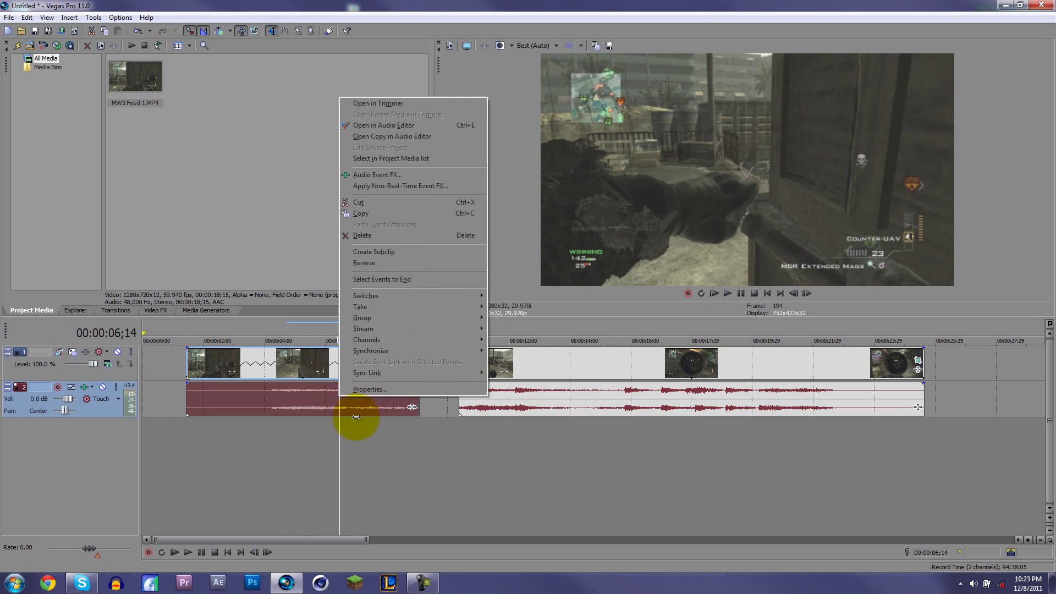
{"action": "left_click", "coordinate": [366, 389]}
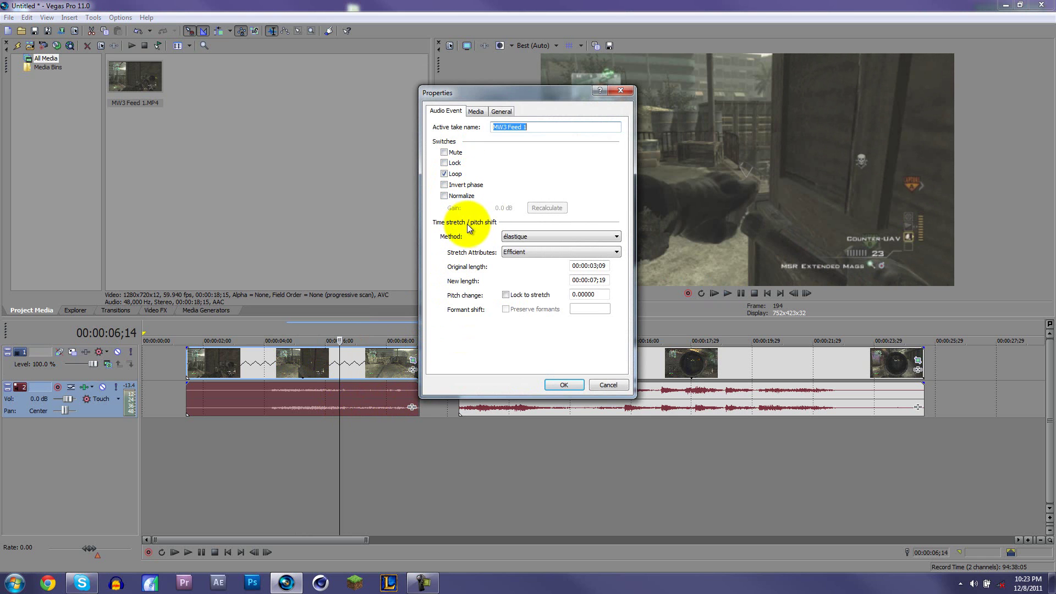
{"action": "left_click", "coordinate": [505, 295]}
{"action": "left_click", "coordinate": [574, 384]}
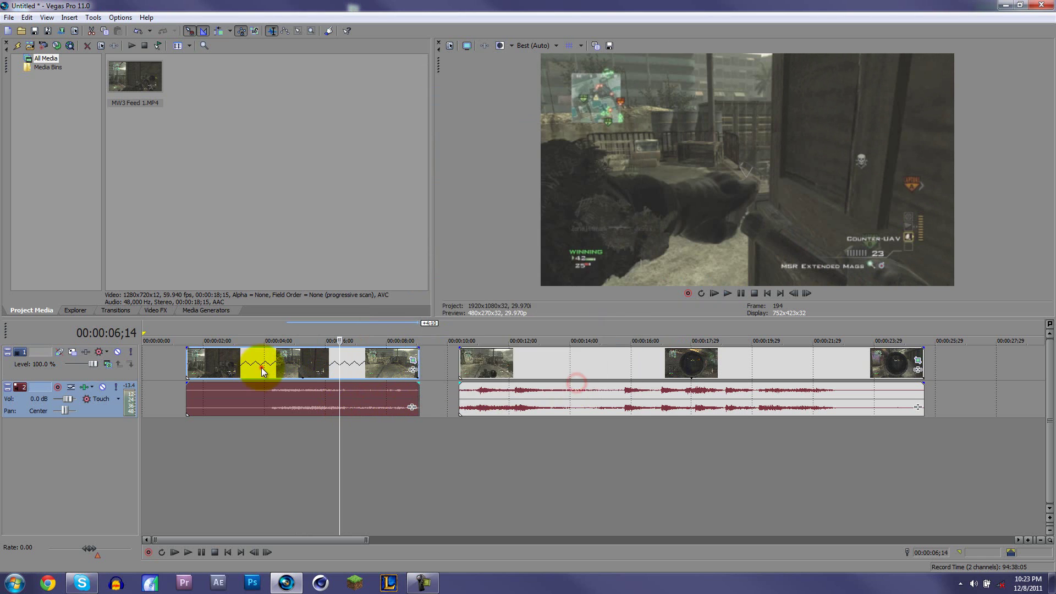
{"action": "left_click", "coordinate": [261, 367]}
{"action": "key", "text": "space"}
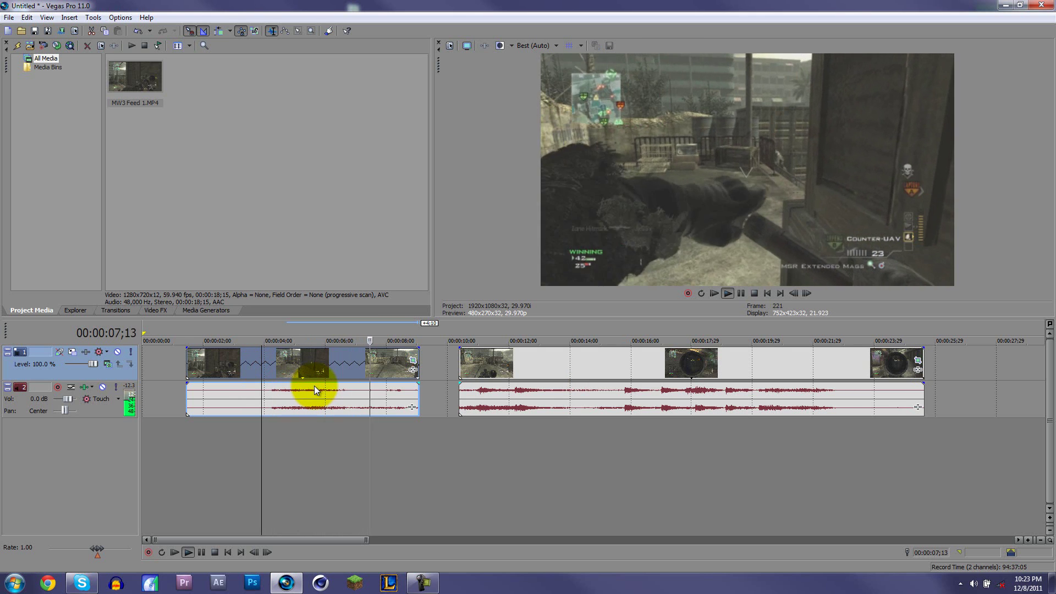
{"action": "key", "text": "space"}
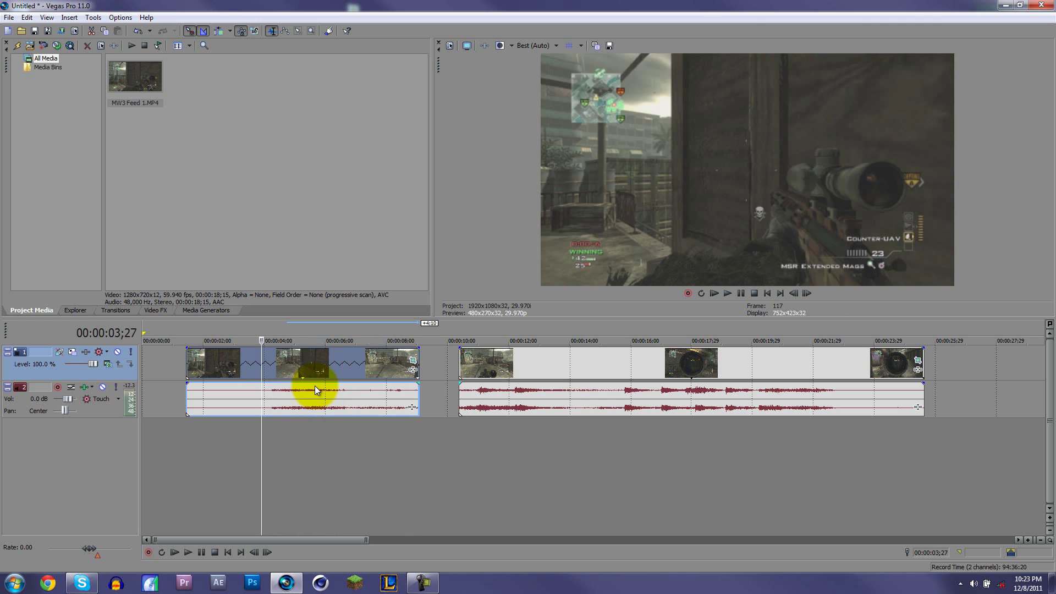
Delete the slowed first part and play the remaining gameplay clip.
{"action": "key", "text": "Home"}
{"action": "left_click_drag", "start_coordinate": [347, 542], "coordinate": [287, 496]}
{"action": "left_click_drag", "start_coordinate": [329, 546], "coordinate": [361, 542]}
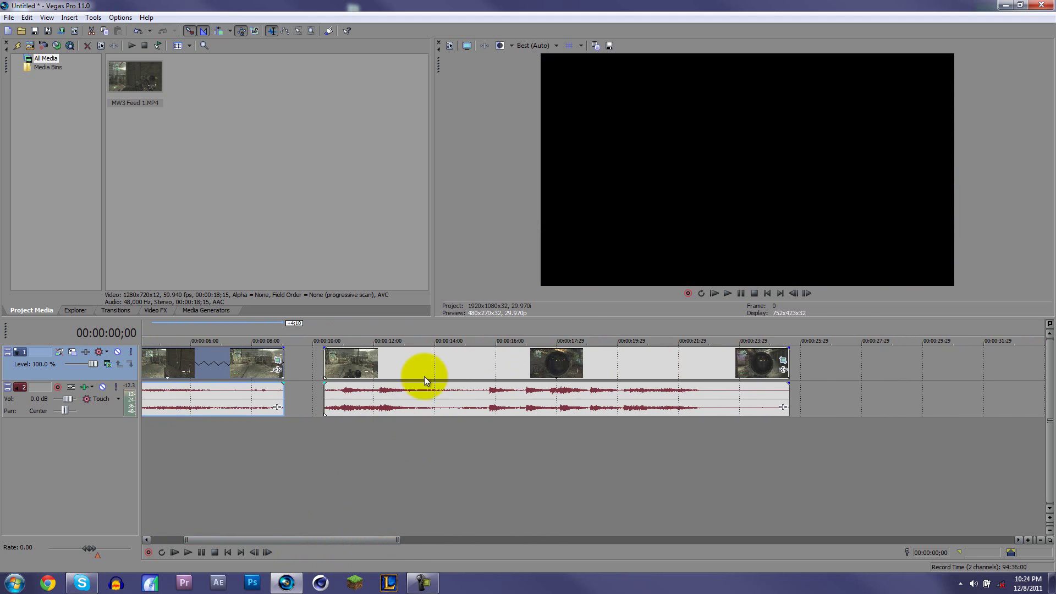
{"action": "key", "text": "Delete"}
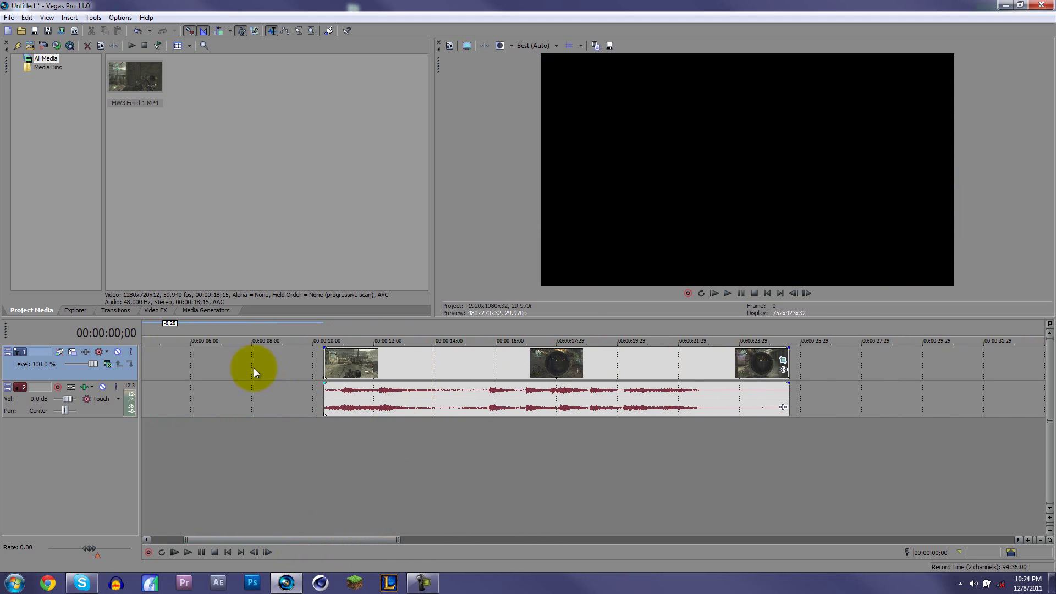
{"action": "left_click_drag", "start_coordinate": [292, 544], "coordinate": [271, 539]}
{"action": "left_click", "coordinate": [415, 365]}
{"action": "key", "text": "space"}
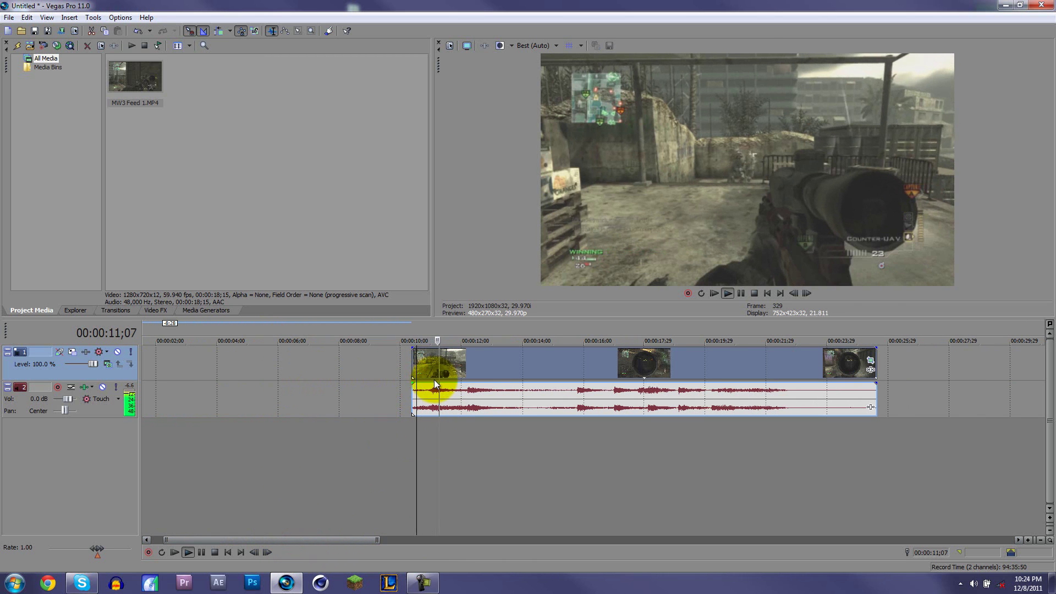
{"action": "key", "text": "space"}
{"action": "mouse_move", "coordinate": [437, 364]}
{"action": "left_mouse_down"}
{"action": "mouse_move", "coordinate": [460, 359]}
{"action": "mouse_move", "coordinate": [439, 359]}
{"action": "left_mouse_up"}
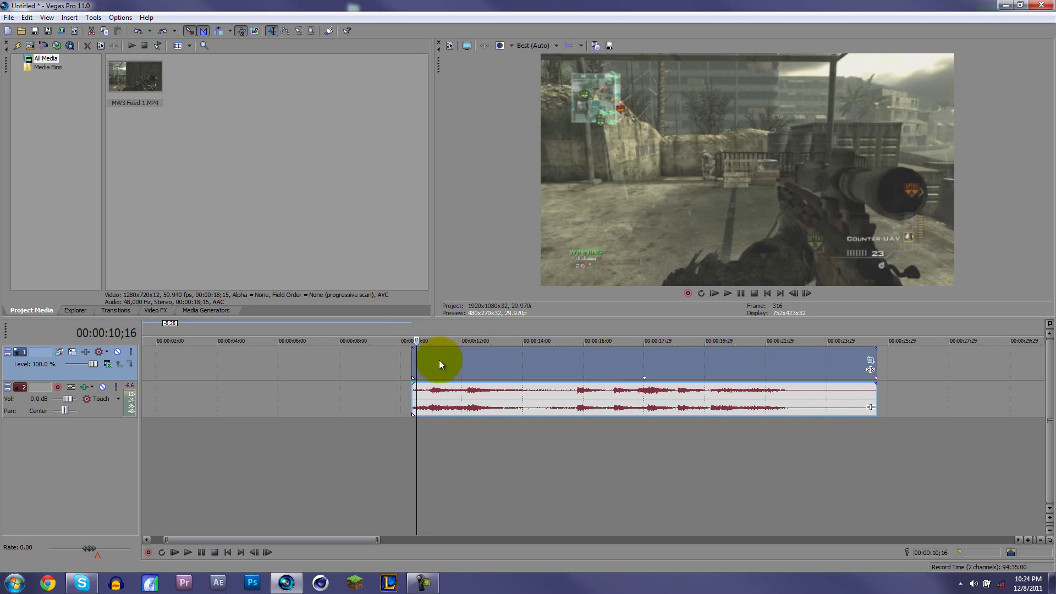
Undo the deletion, delete the restored left part again, and reselect the remaining clip.
{"action": "key", "text": "ctrl+z"}
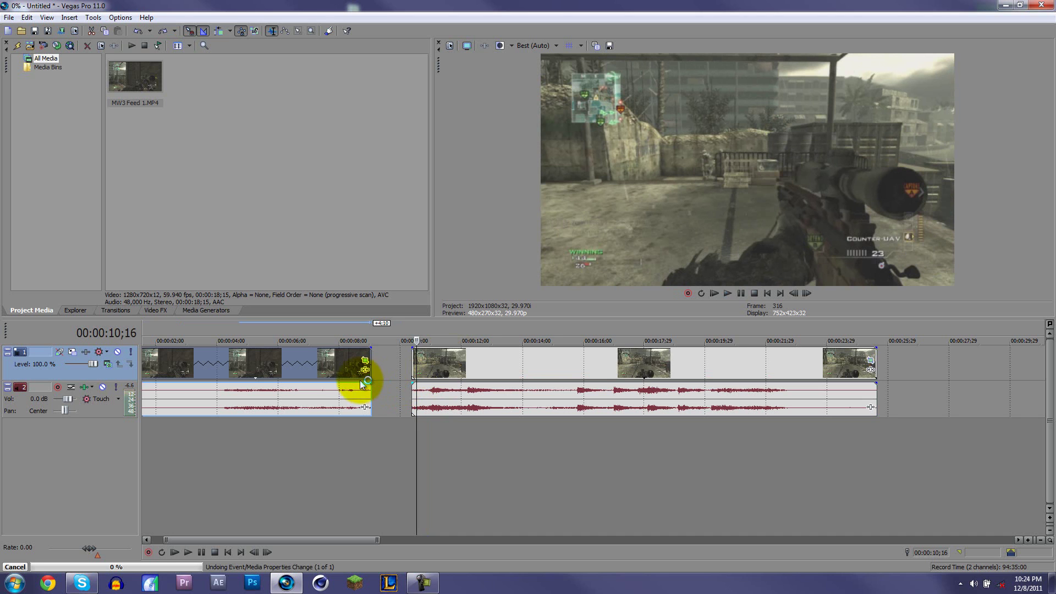
{"action": "left_click", "coordinate": [329, 375]}
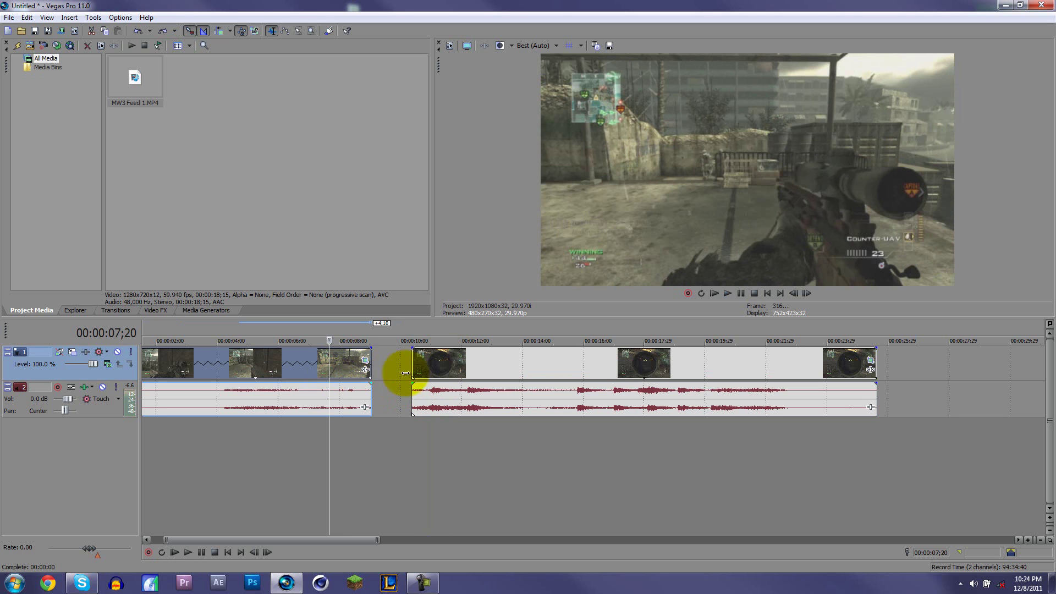
{"action": "key", "text": "Delete"}
{"action": "left_click", "coordinate": [302, 364]}
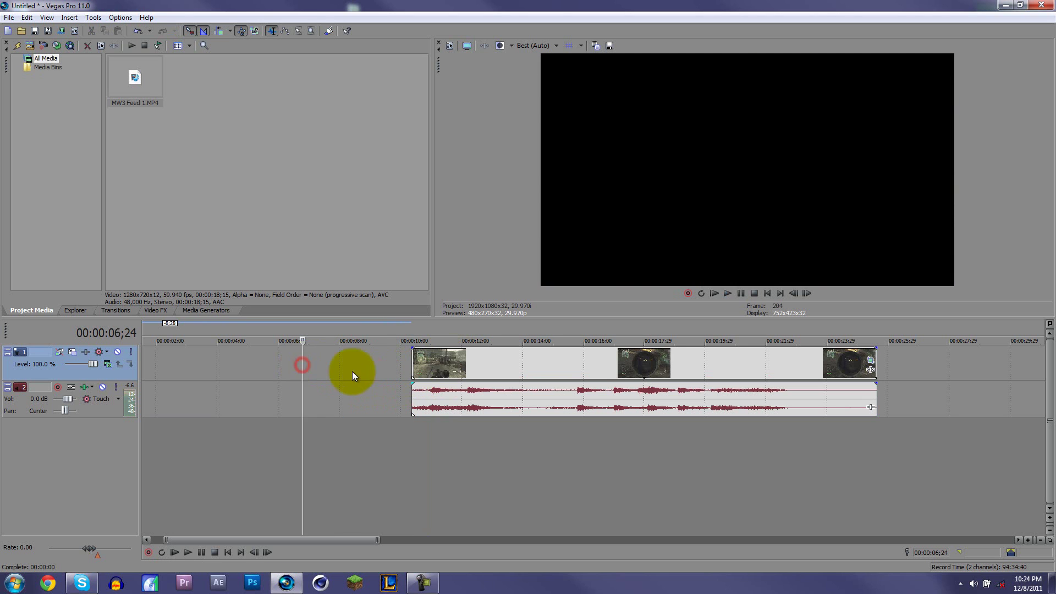
{"action": "left_click", "coordinate": [431, 361]}
{"action": "left_click", "coordinate": [315, 375]}
{"action": "left_click", "coordinate": [435, 360]}
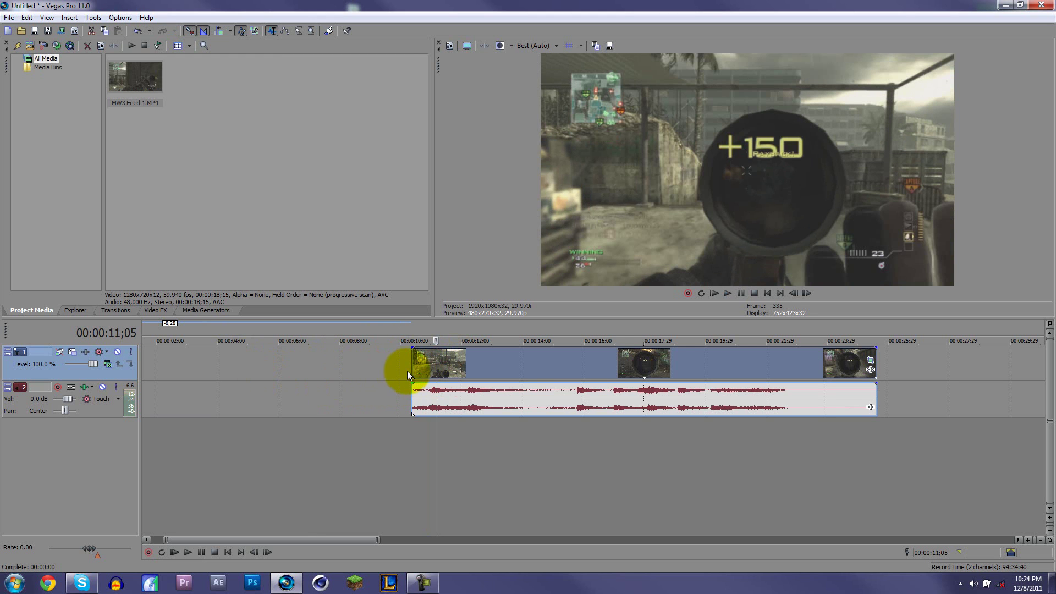
Extend the clip's start back to about 7 seconds and its end to about 20 seconds.
{"action": "left_click", "coordinate": [410, 364]}
{"action": "left_click_drag", "start_coordinate": [410, 364], "coordinate": [329, 361]}
{"action": "left_click", "coordinate": [329, 363]}
{"action": "key", "text": "space"}
{"action": "key", "text": "space"}
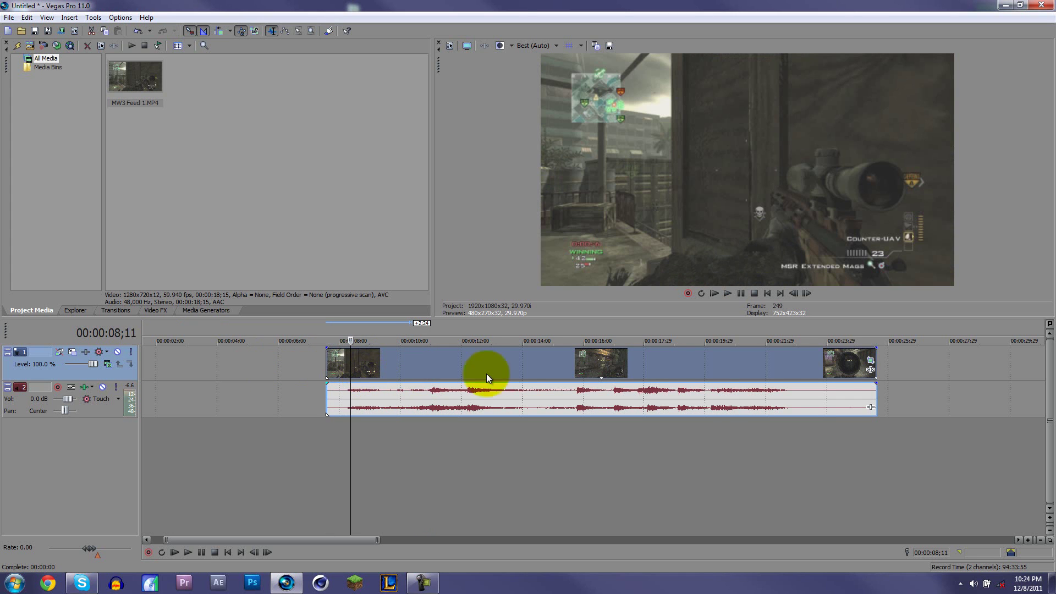
{"action": "left_click_drag", "start_coordinate": [878, 352], "coordinate": [754, 368]}
{"action": "left_click", "coordinate": [625, 385]}
{"action": "left_click", "coordinate": [685, 361]}
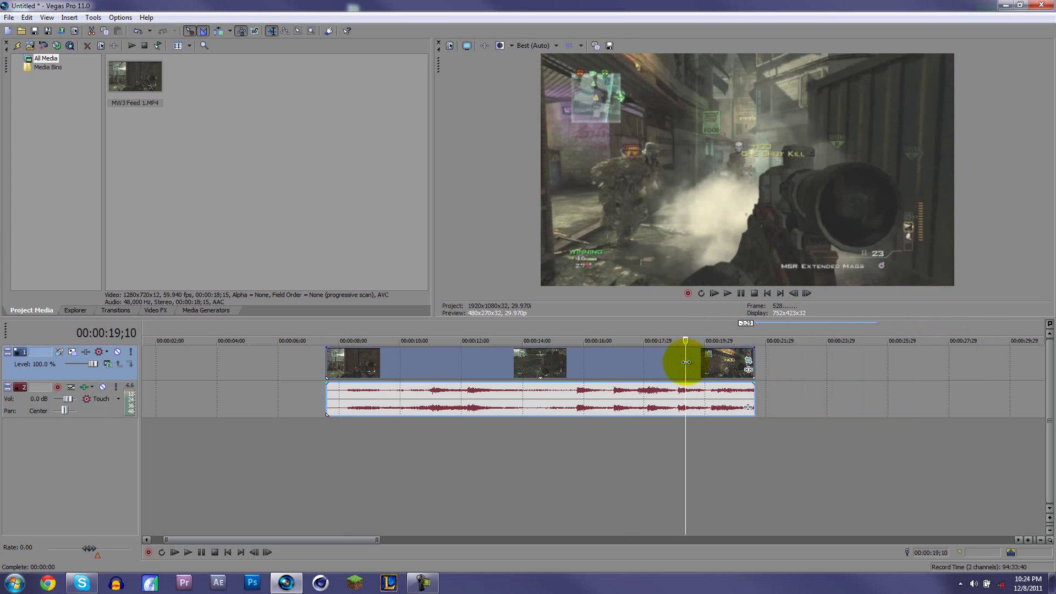
{"action": "scroll", "coordinate": [682, 360], "scroll_direction": "down", "scroll_amount": 6}
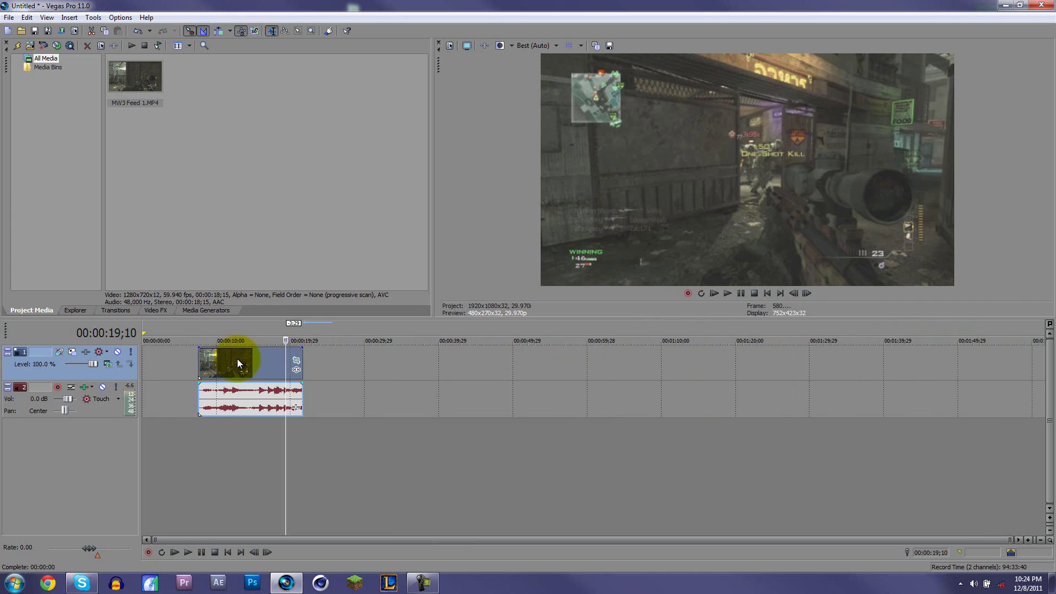
Move the clip earlier, then add a fade-in at its start and a fade-out at its end.
{"action": "left_click_drag", "start_coordinate": [238, 358], "coordinate": [306, 366]}
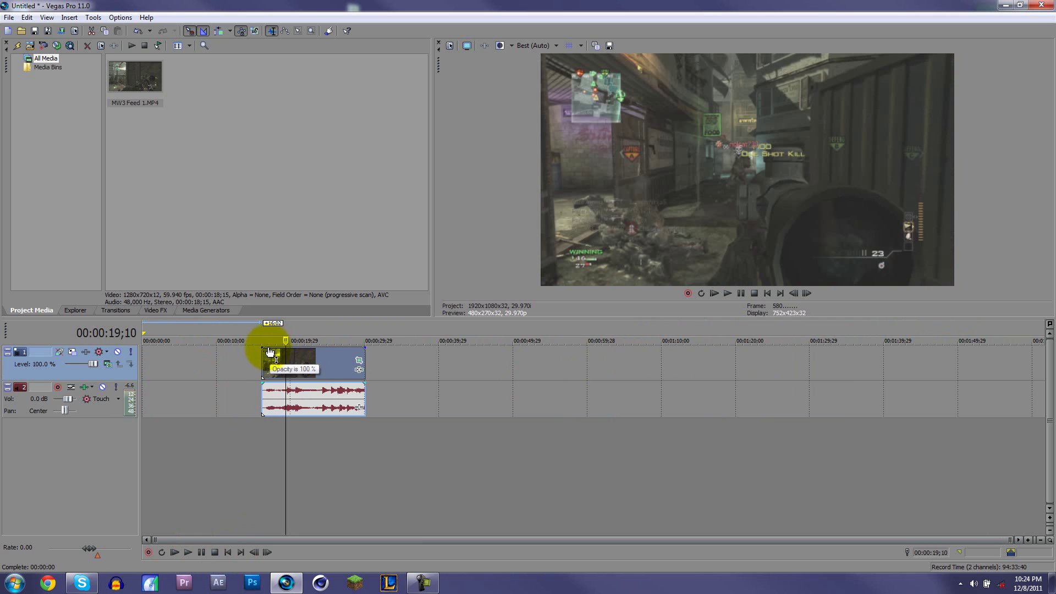
{"action": "left_click_drag", "start_coordinate": [261, 345], "coordinate": [270, 346]}
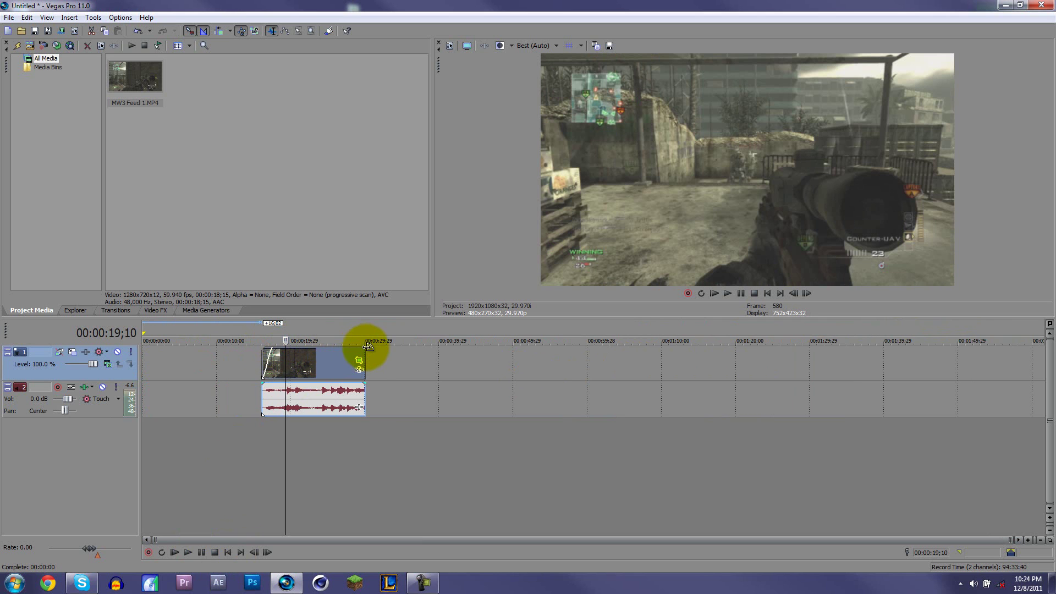
{"action": "left_click_drag", "start_coordinate": [365, 347], "coordinate": [354, 348]}
Preview the fade-in and the fade-out, then return to the project start.
{"action": "left_click", "coordinate": [256, 359]}
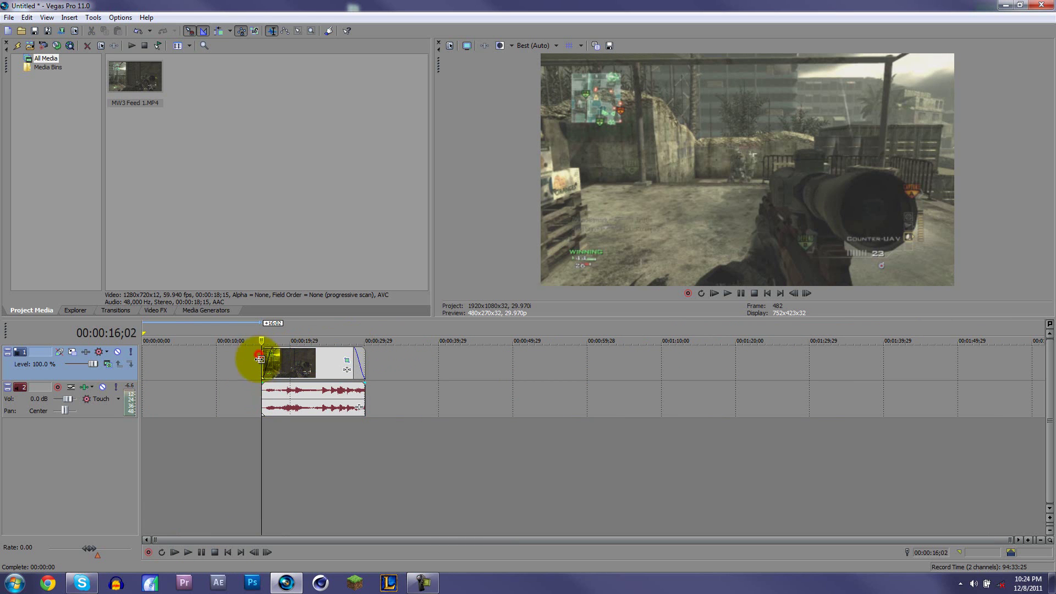
{"action": "key", "text": "space"}
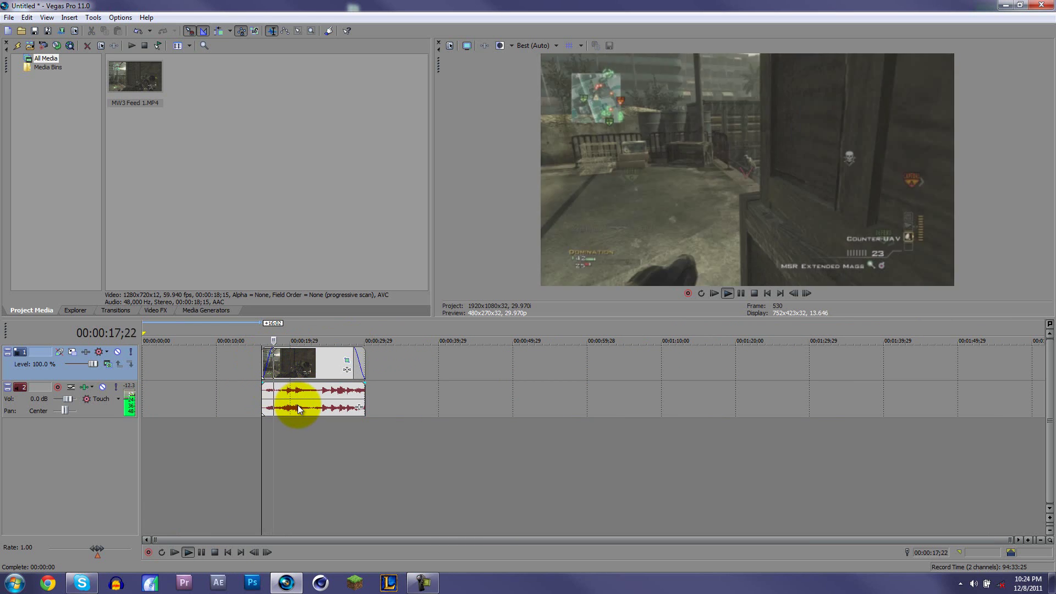
{"action": "key", "text": "space"}
{"action": "left_click", "coordinate": [352, 352]}
{"action": "key", "text": "space"}
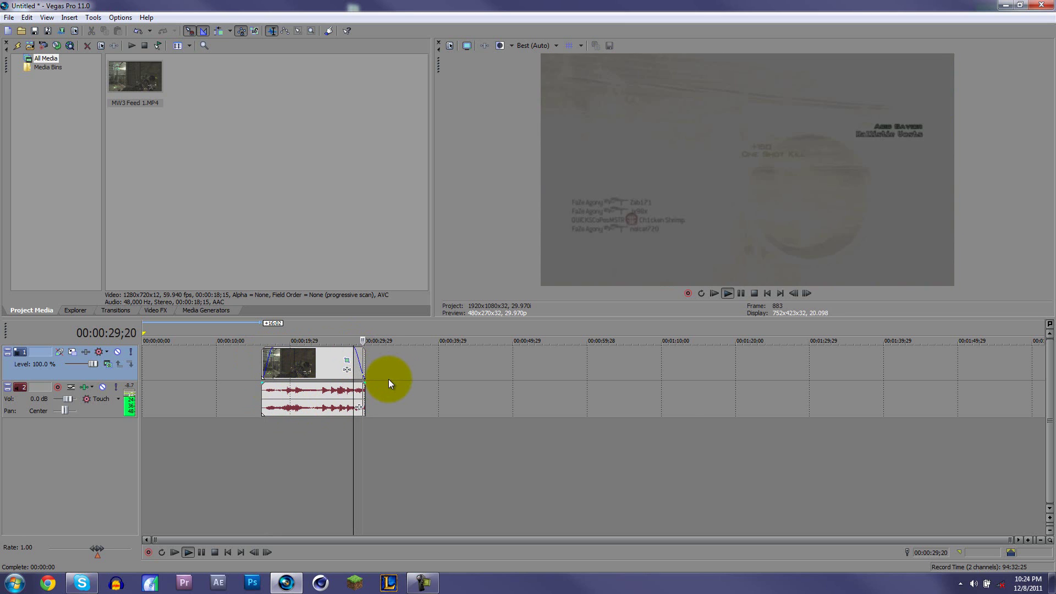
{"action": "key", "text": "space"}
{"action": "key", "text": "ctrl+Home"}
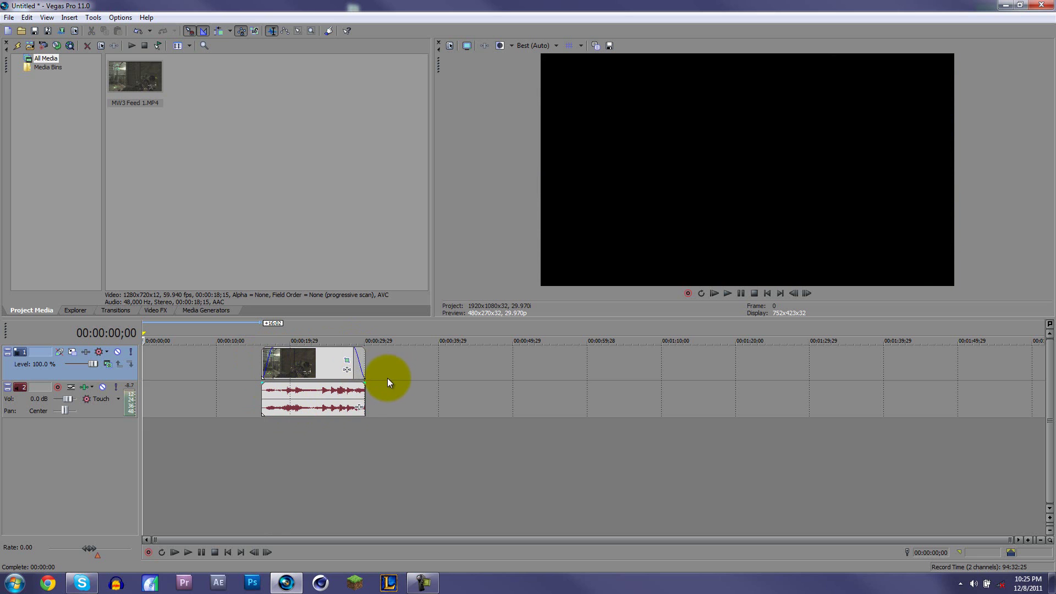
{"action": "left_click", "coordinate": [292, 374]}
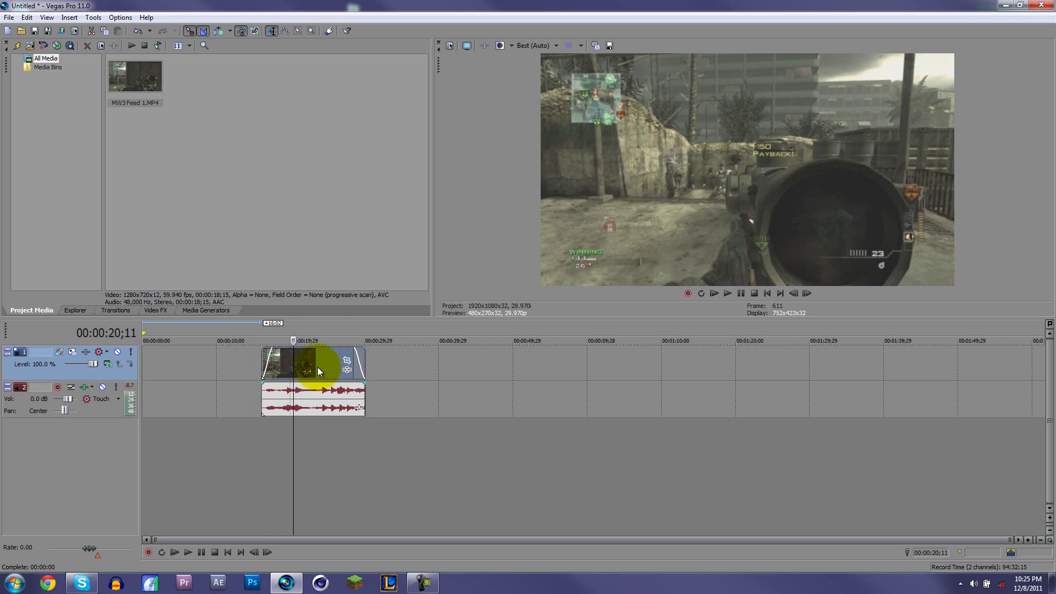
Drag the faded clip and its audio so they start at 00:00:00;00.
{"action": "left_click_drag", "start_coordinate": [319, 392], "coordinate": [408, 406]}
{"action": "left_click", "coordinate": [415, 358]}
{"action": "left_click", "coordinate": [432, 358]}
{"action": "left_click_drag", "start_coordinate": [323, 365], "coordinate": [108, 368]}
{"action": "left_click_drag", "start_coordinate": [354, 392], "coordinate": [193, 342]}
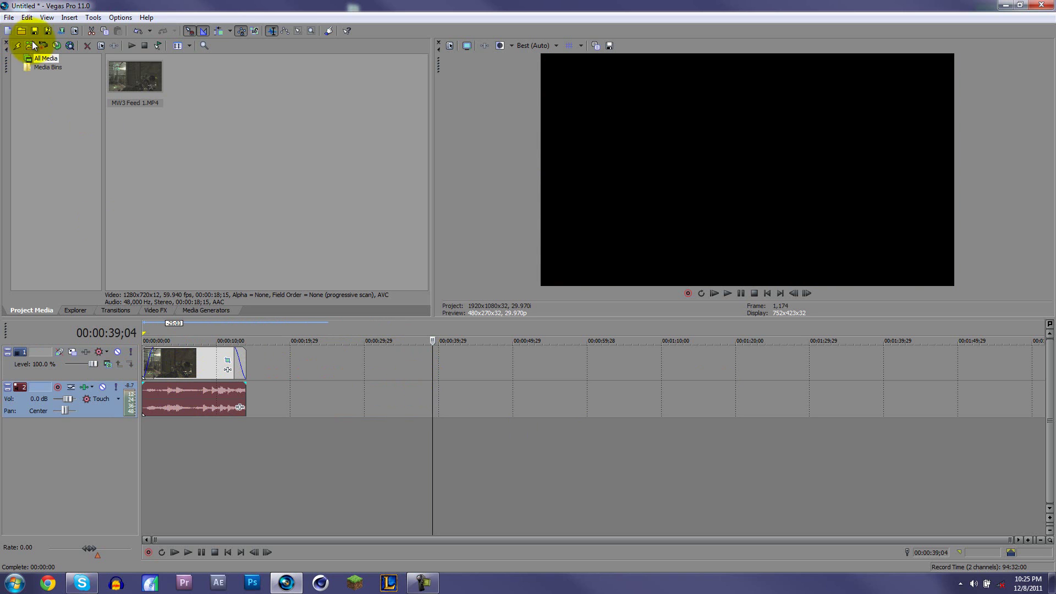
Browse the E: drive and the Desktop in the Explorer panel after closing the View menu.
{"action": "left_click", "coordinate": [46, 17]}
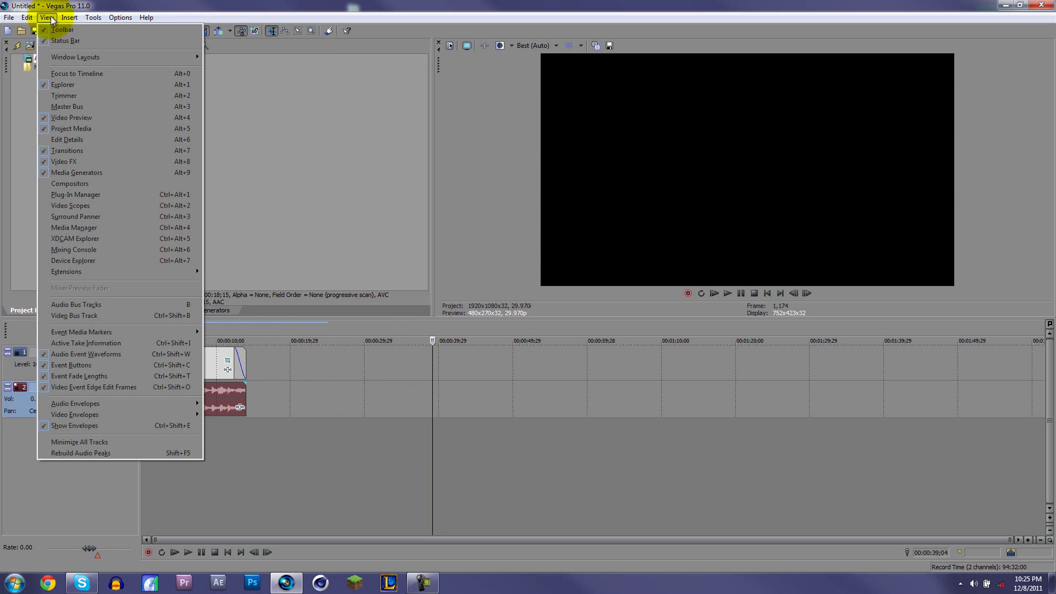
{"action": "left_click", "coordinate": [115, 163]}
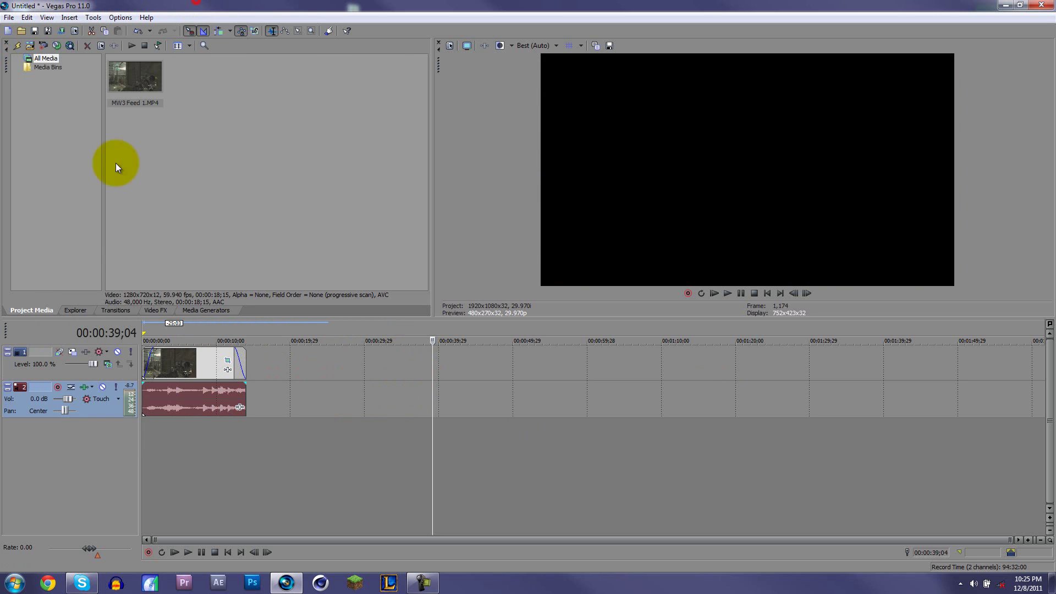
{"action": "left_click", "coordinate": [83, 311]}
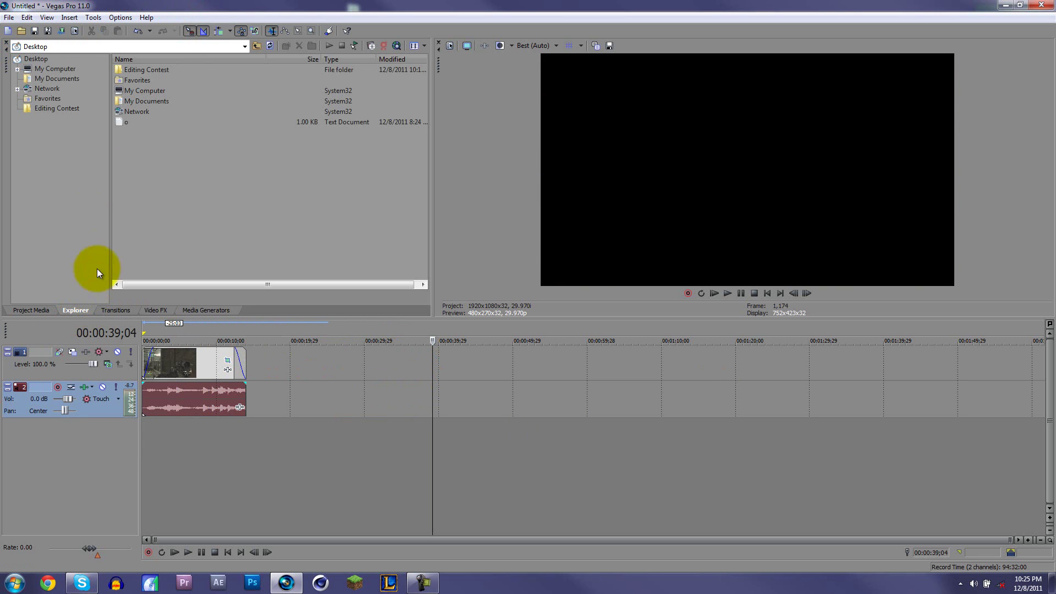
{"action": "left_click", "coordinate": [41, 72]}
{"action": "double_click", "coordinate": [127, 91]}
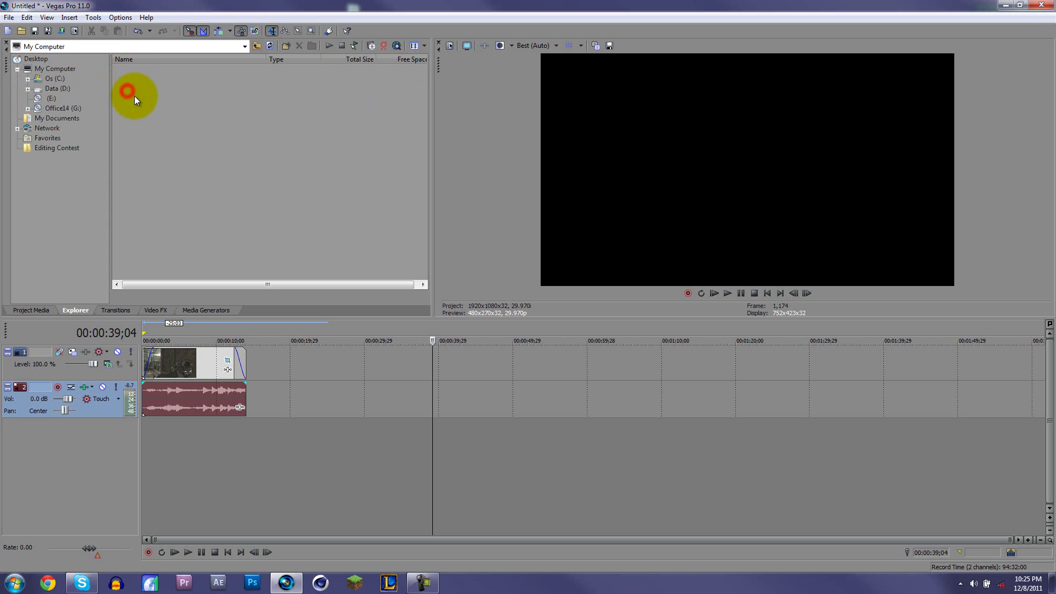
{"action": "left_click", "coordinate": [29, 60]}
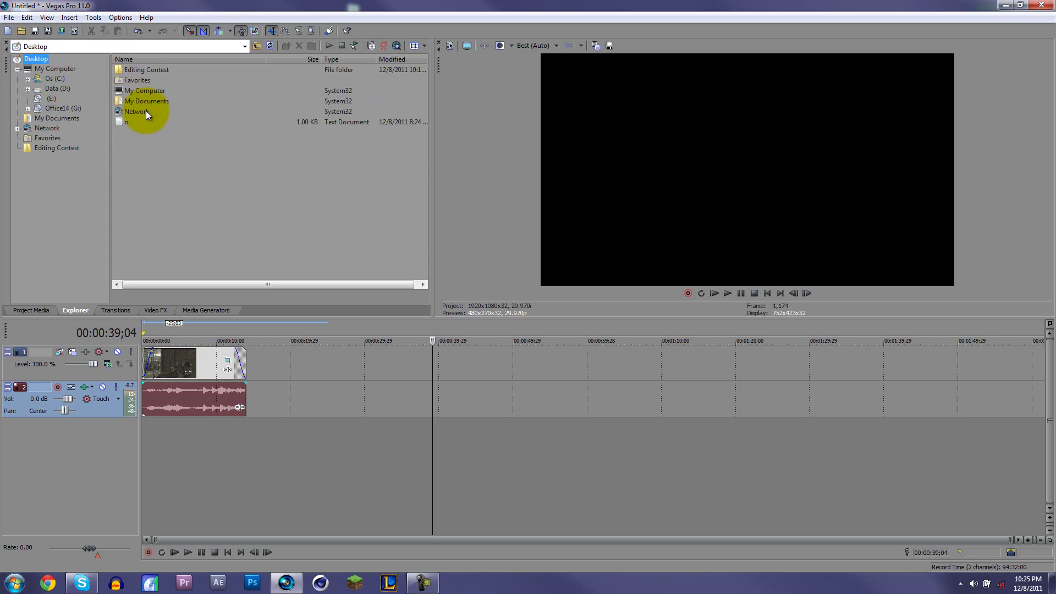
{"action": "left_click", "coordinate": [130, 123]}
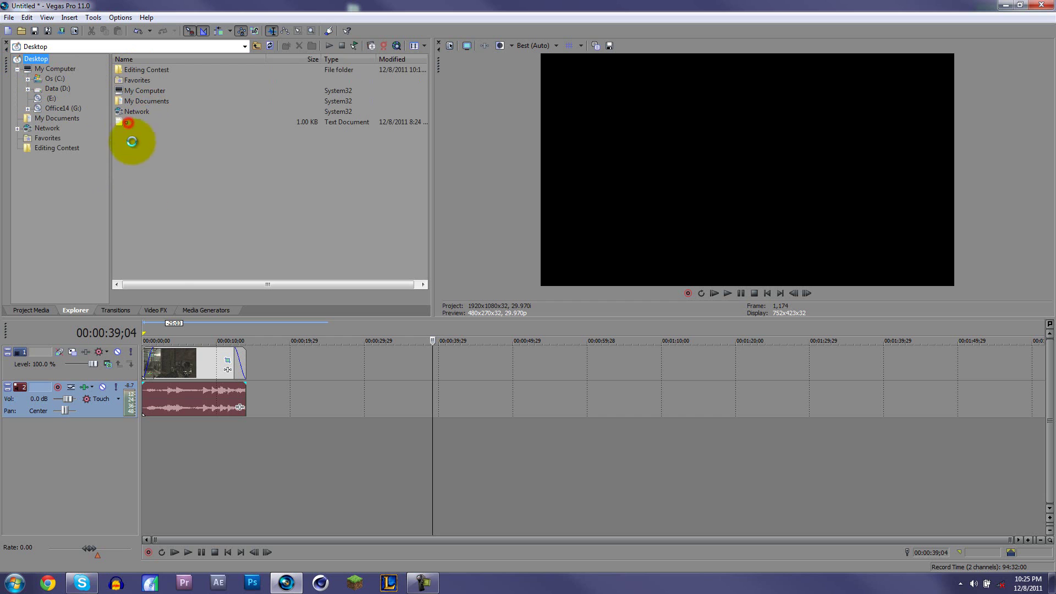
{"action": "key", "text": "Return"}
Split the gameplay clip at 6;13 and nudge the second part to the right.
{"action": "left_click", "coordinate": [116, 311]}
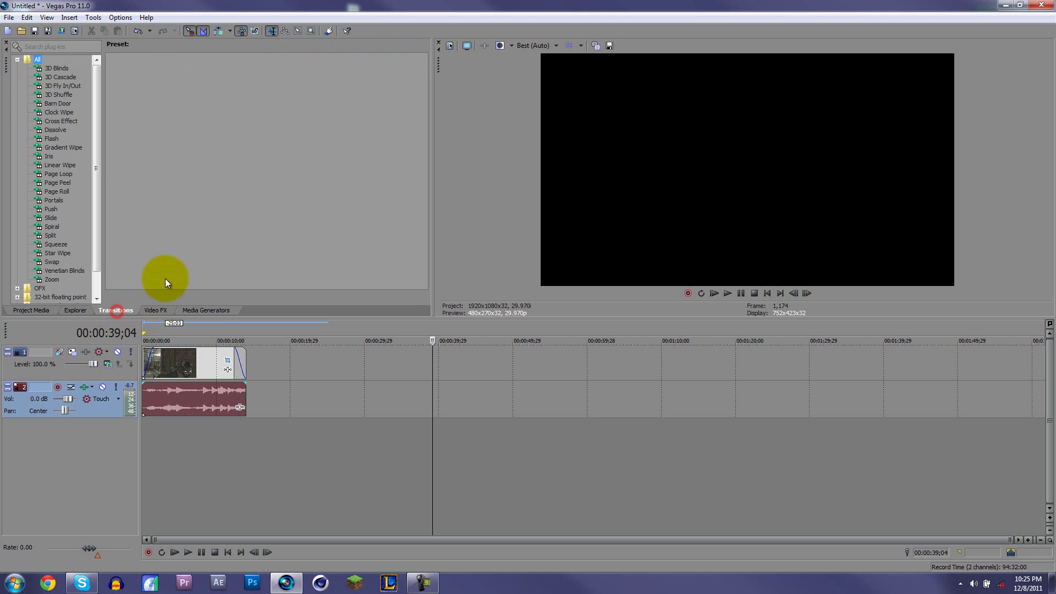
{"action": "left_click", "coordinate": [274, 365]}
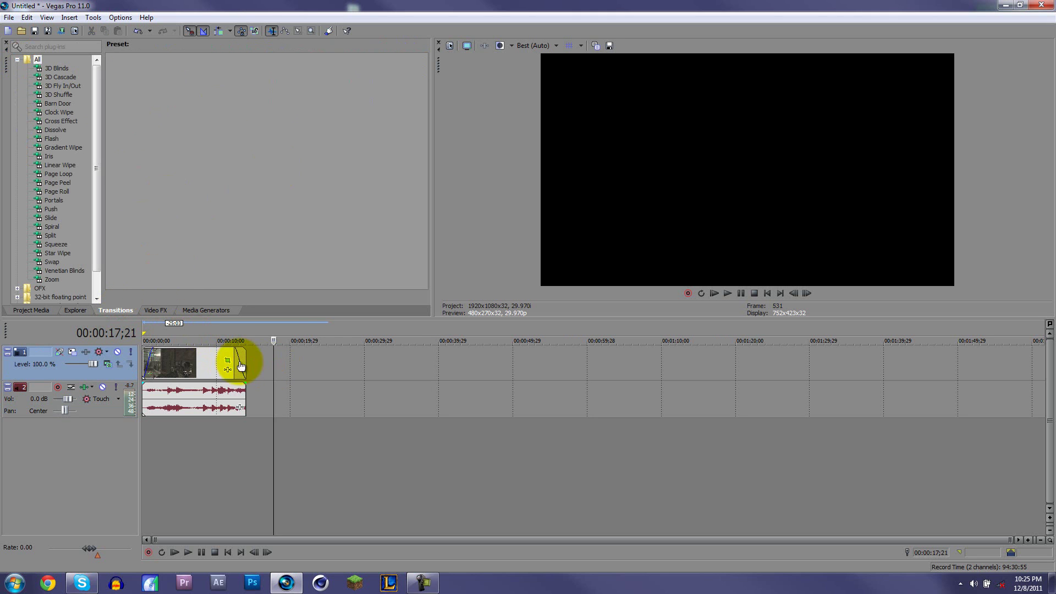
{"action": "left_click", "coordinate": [190, 361]}
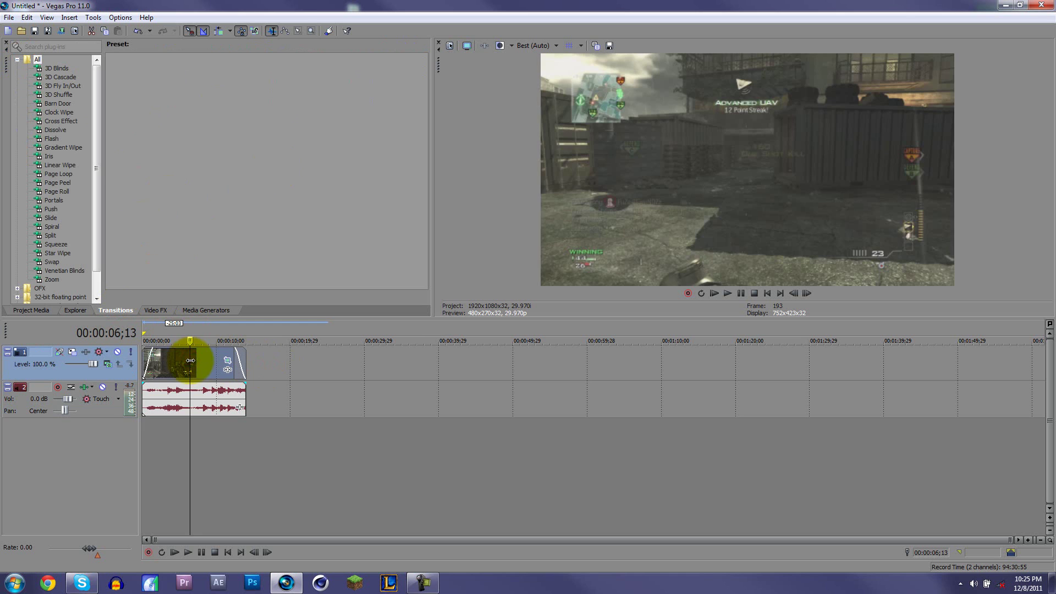
{"action": "key", "text": "s"}
{"action": "left_click_drag", "start_coordinate": [204, 360], "coordinate": [216, 364]}
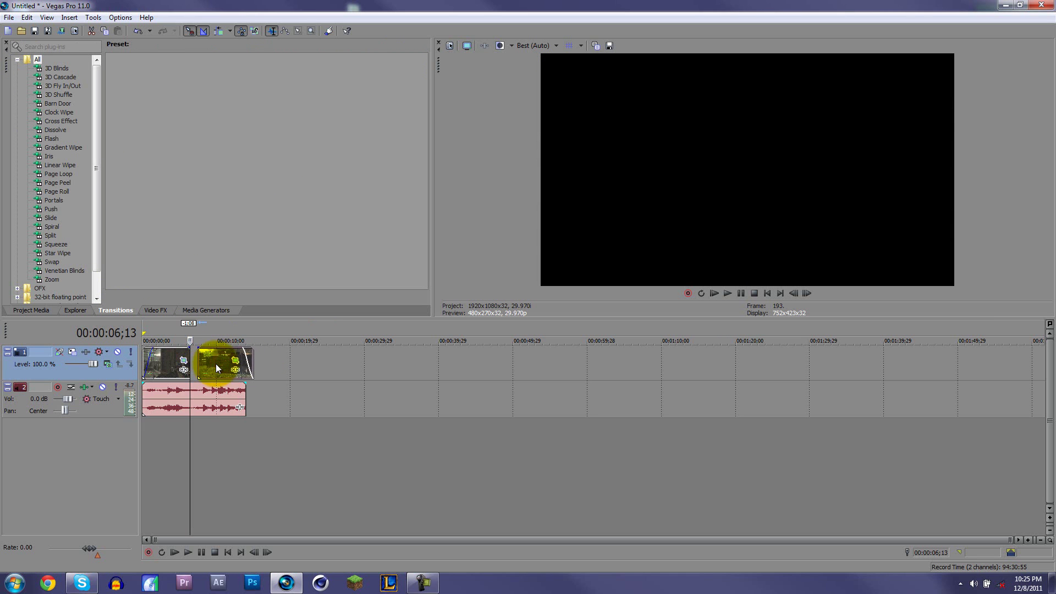
Apply the Spiral In, Down, Counter Clockwise transition to the clip.
{"action": "left_click", "coordinate": [51, 227]}
{"action": "left_click_drag", "start_coordinate": [52, 226], "coordinate": [172, 351]}
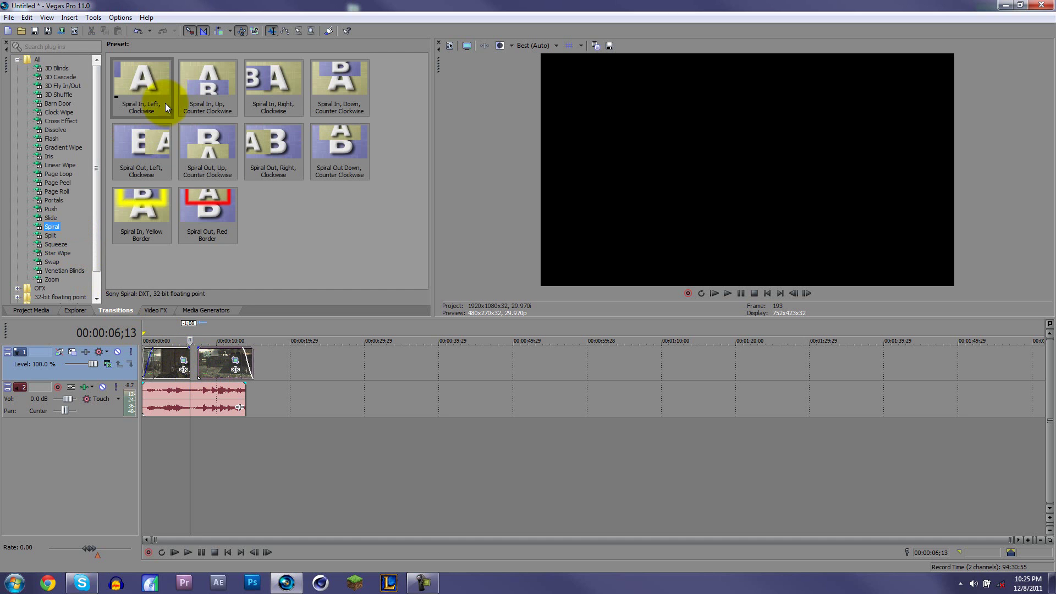
{"action": "left_click_drag", "start_coordinate": [330, 83], "coordinate": [189, 360]}
{"action": "left_click", "coordinate": [665, 104]}
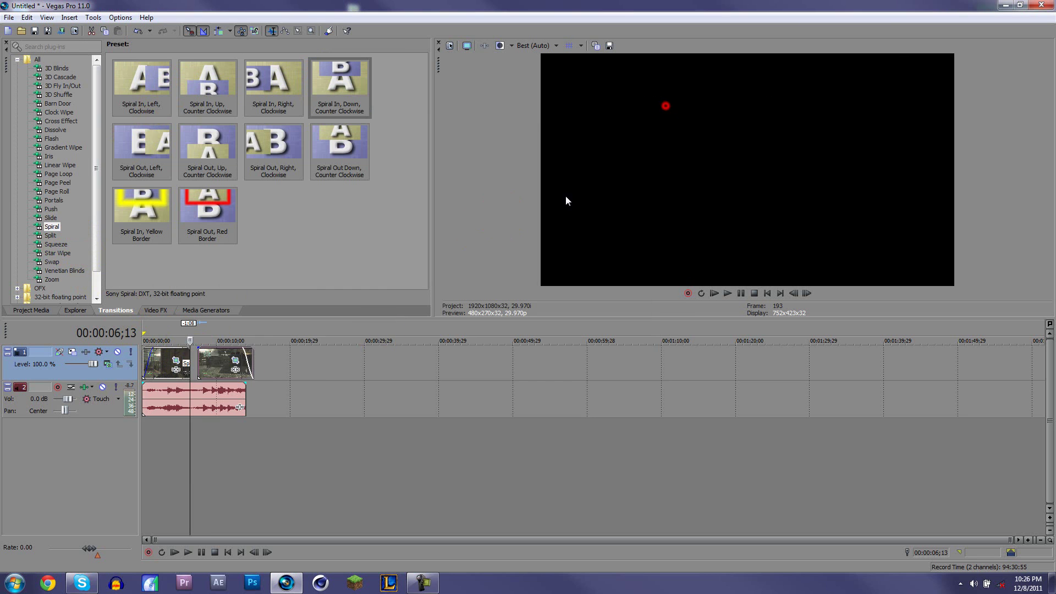
Overlap the second clip with the first and preview the transition.
{"action": "left_click_drag", "start_coordinate": [222, 363], "coordinate": [209, 364]}
{"action": "left_click", "coordinate": [156, 360]}
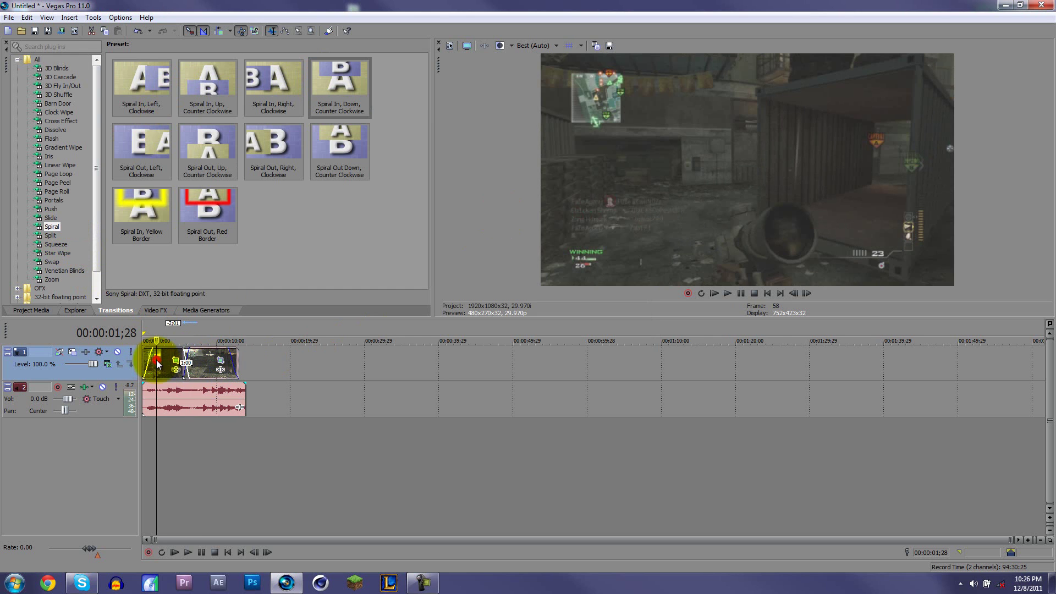
{"action": "key", "text": "space"}
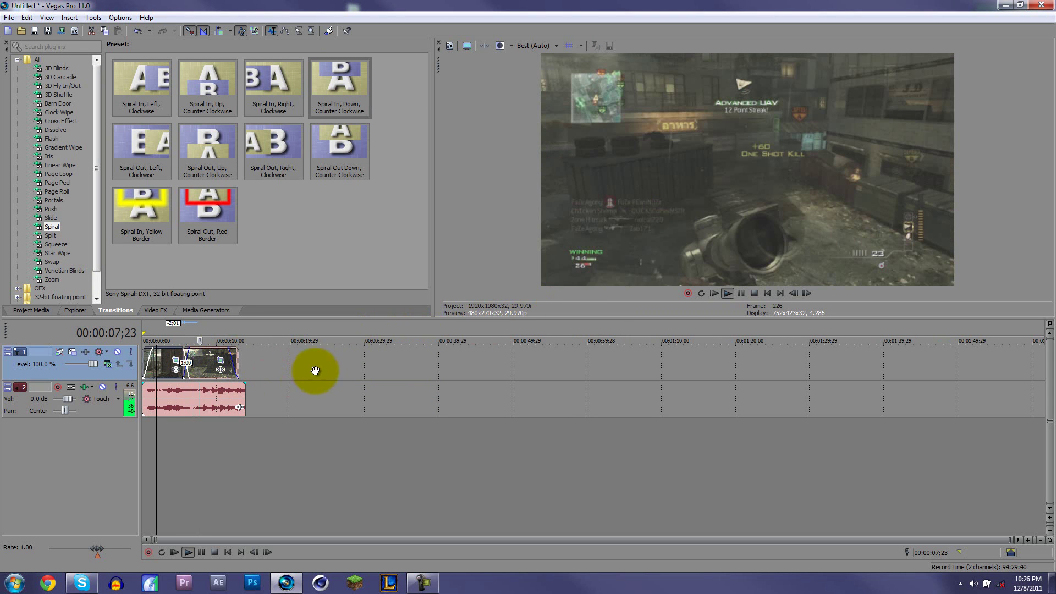
{"action": "key", "text": "space"}
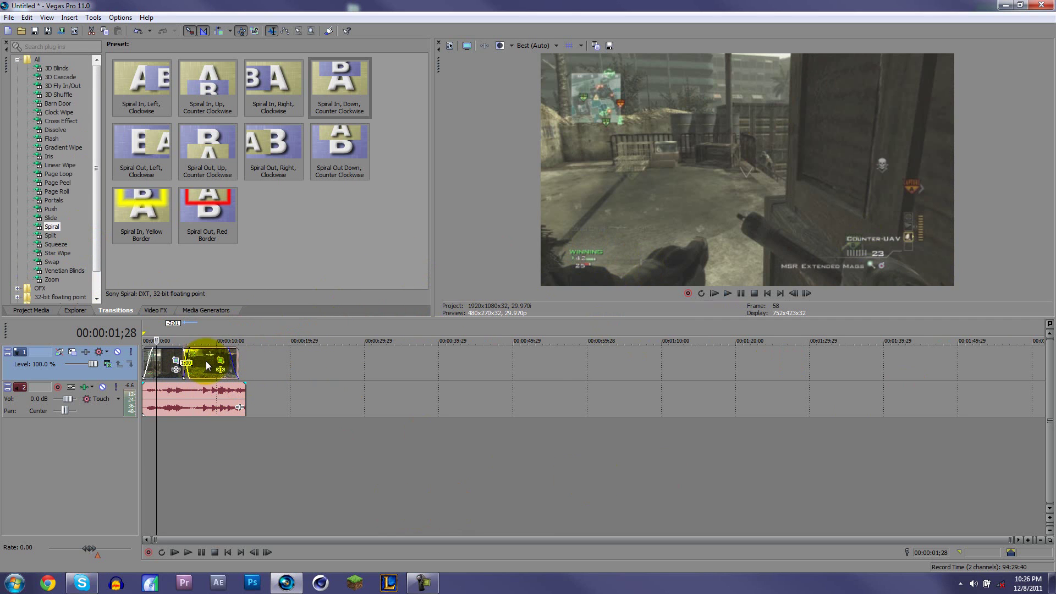
{"action": "left_click_drag", "start_coordinate": [206, 361], "coordinate": [213, 362]}
Insert a new empty audio track 3 below the gameplay audio.
{"action": "left_click", "coordinate": [344, 380]}
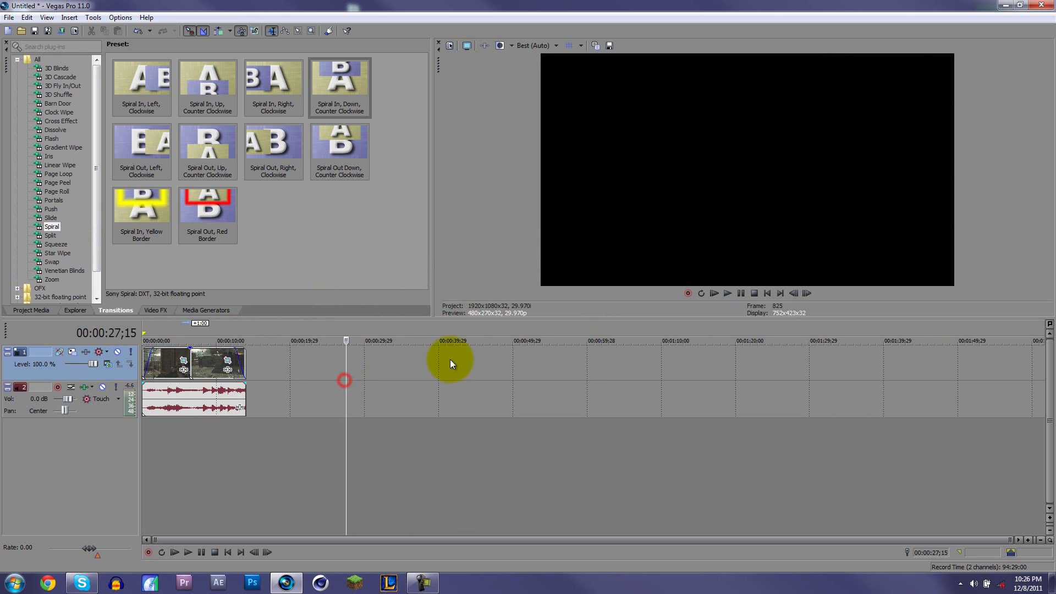
{"action": "left_click", "coordinate": [473, 398]}
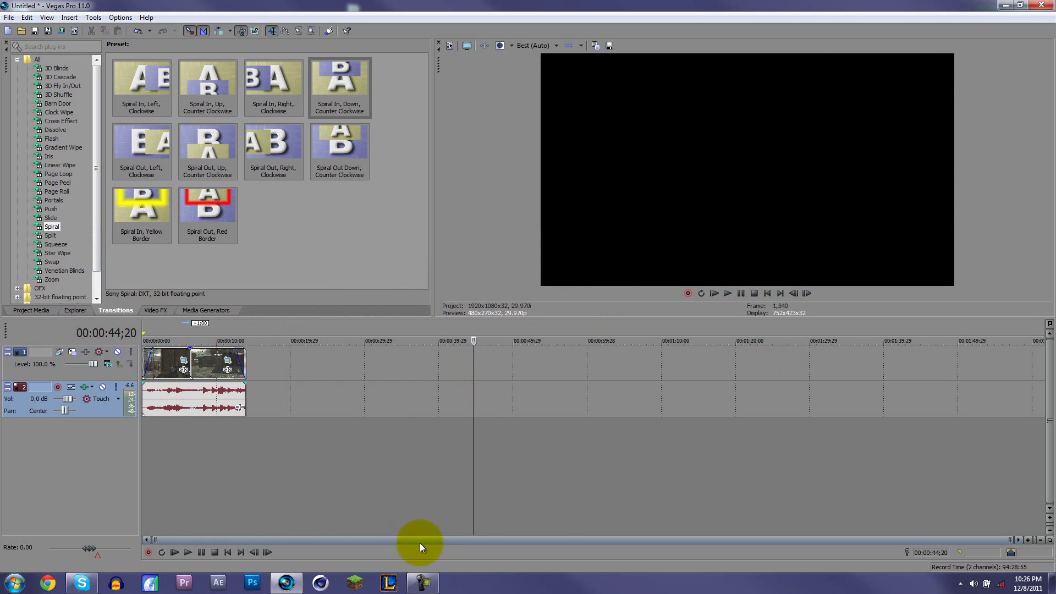
{"action": "left_click_drag", "start_coordinate": [424, 543], "coordinate": [401, 543]}
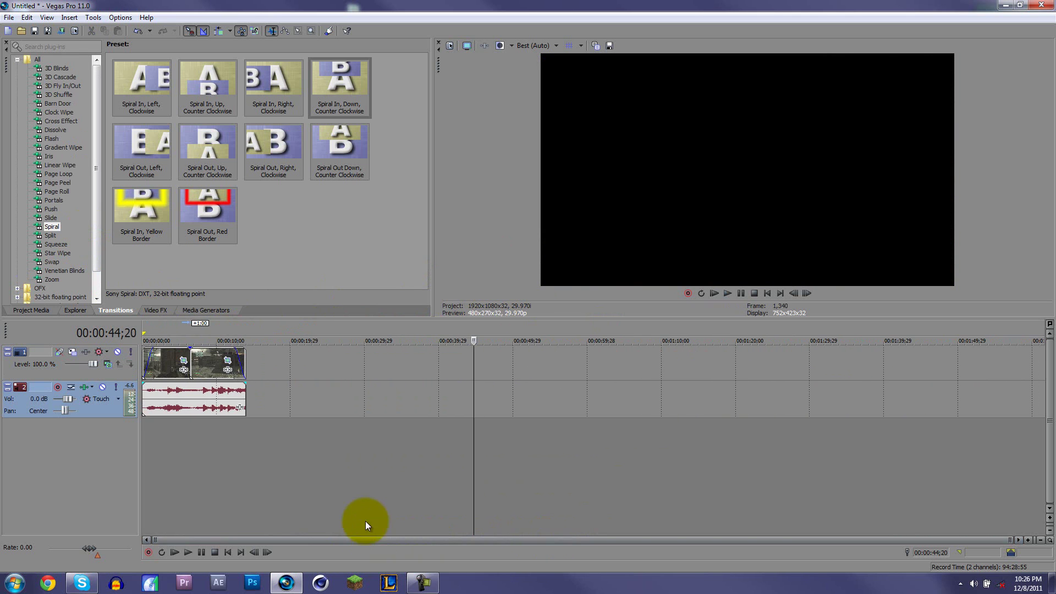
{"action": "scroll", "coordinate": [24, 140], "scroll_direction": "down", "scroll_amount": 1}
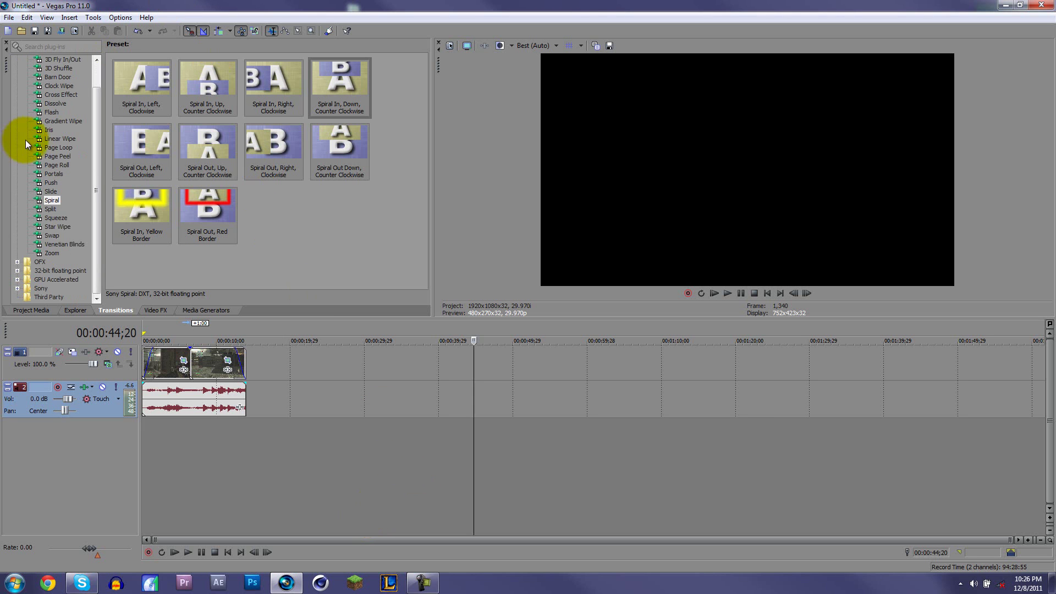
{"action": "scroll", "coordinate": [62, 83], "scroll_direction": "up", "scroll_amount": 1}
{"action": "left_click", "coordinate": [73, 18]}
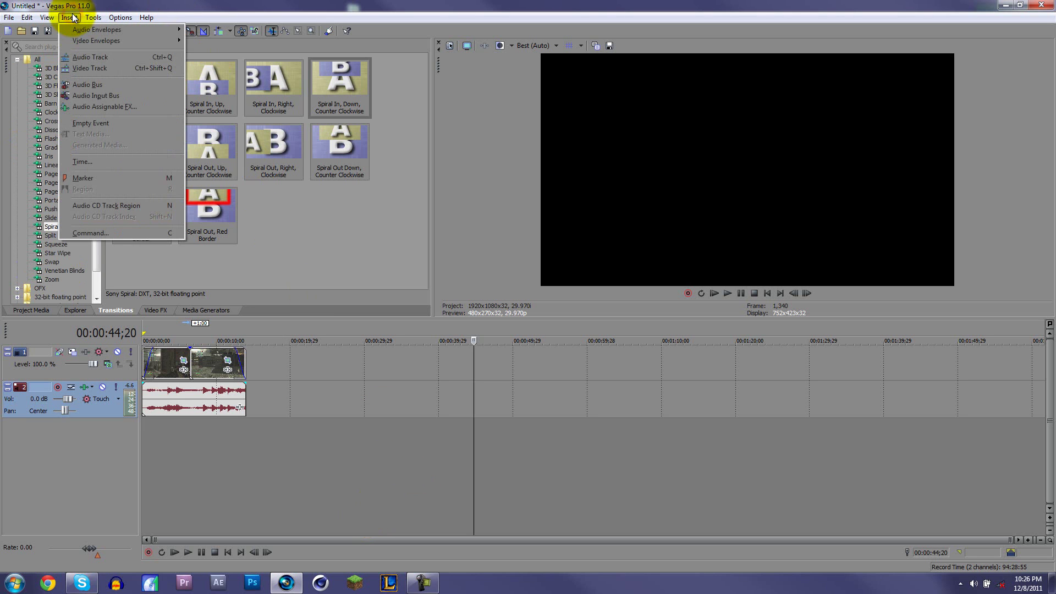
{"action": "left_click", "coordinate": [104, 57]}
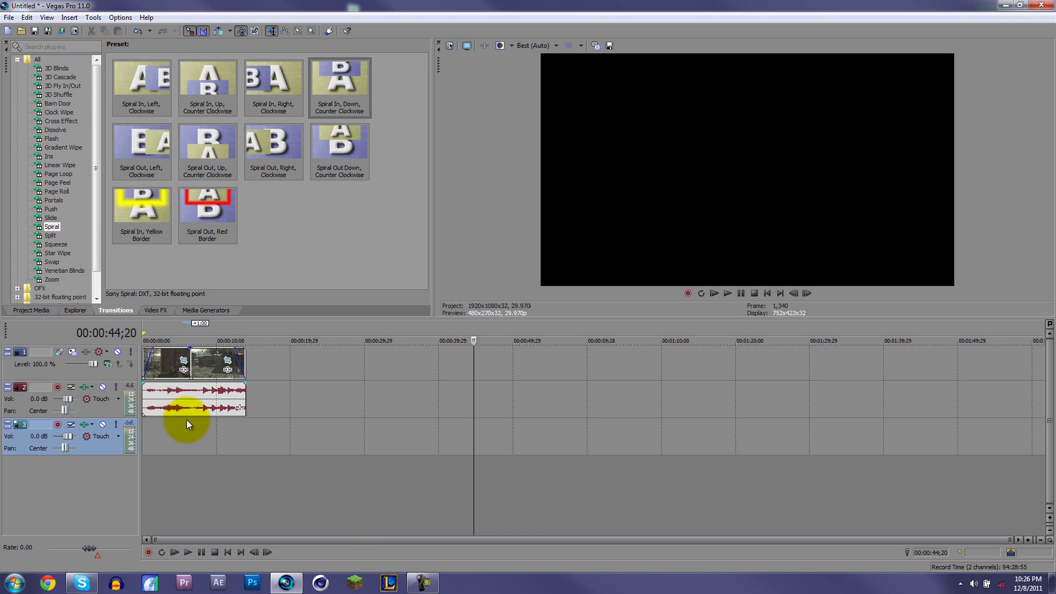
{"action": "left_click", "coordinate": [9, 18]}
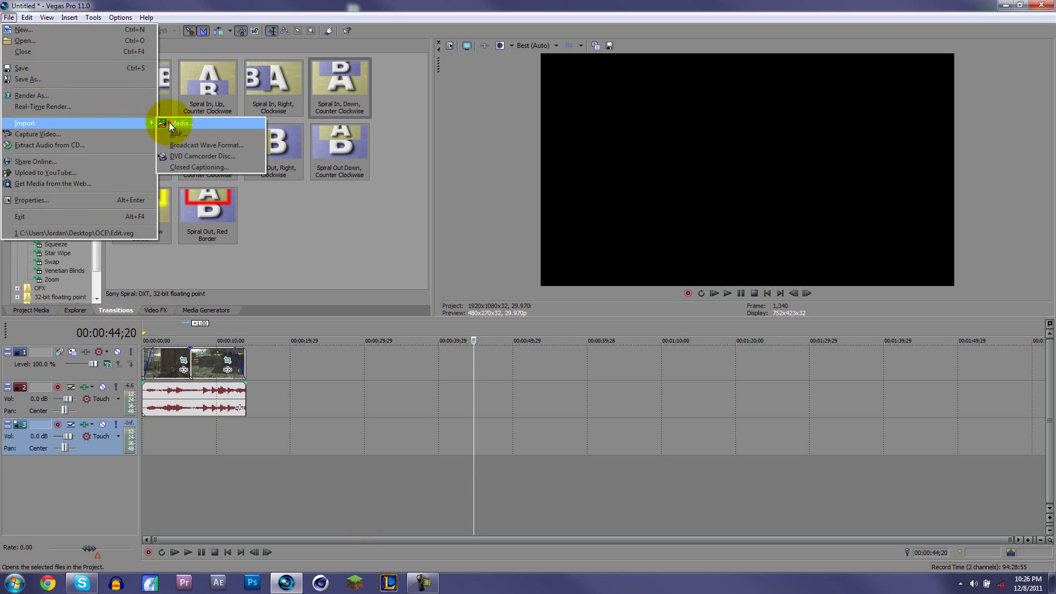
Import Popular - Huey Mack from D:\Stuff\My Montage! into the project.
{"action": "left_click", "coordinate": [169, 122]}
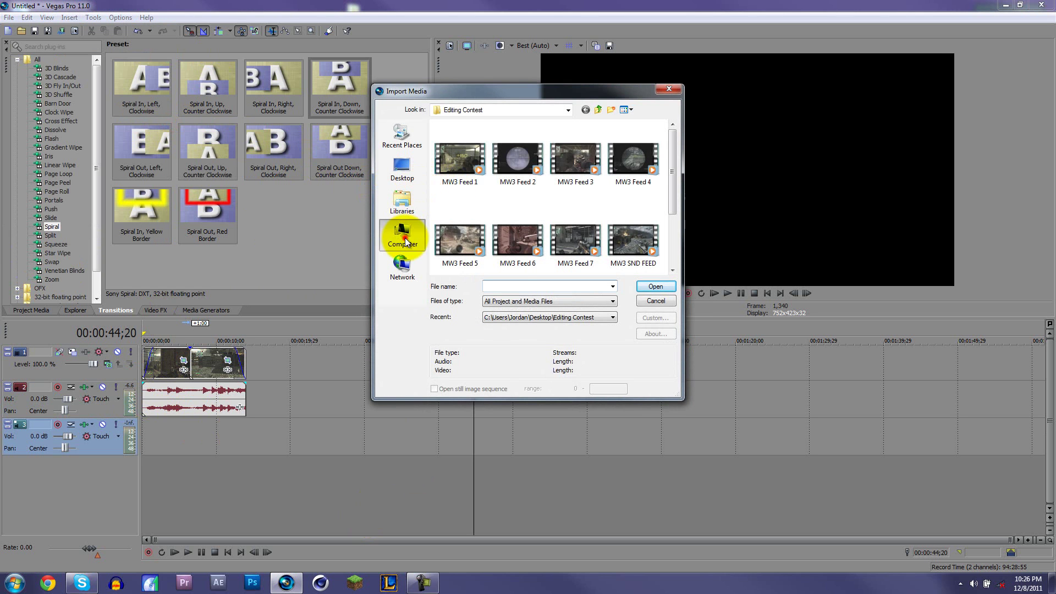
{"action": "left_click", "coordinate": [402, 236]}
{"action": "double_click", "coordinate": [500, 187]}
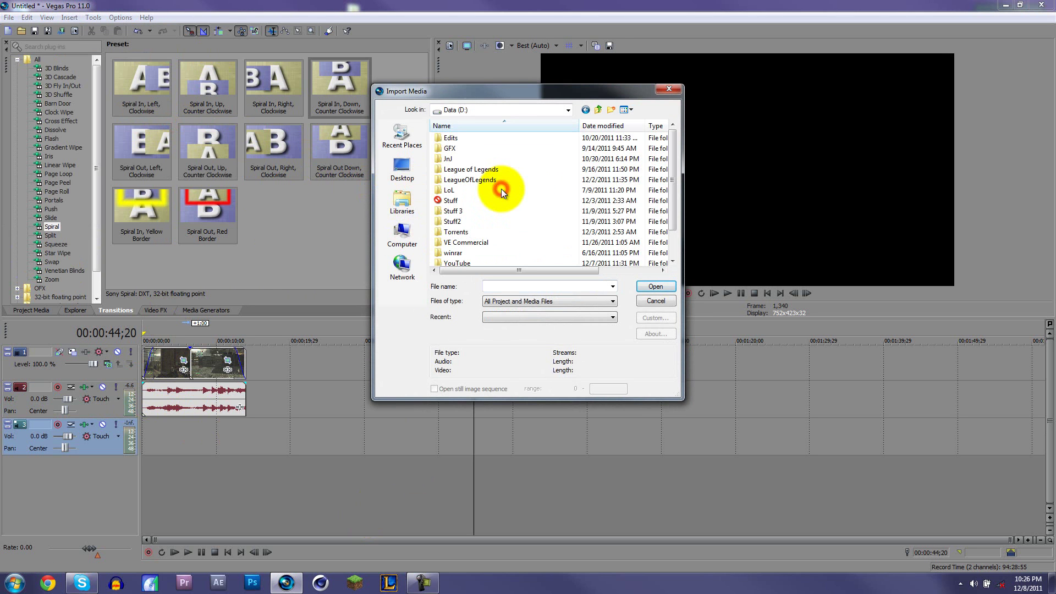
{"action": "double_click", "coordinate": [464, 201]}
{"action": "scroll", "coordinate": [470, 200], "scroll_direction": "down", "scroll_amount": 1}
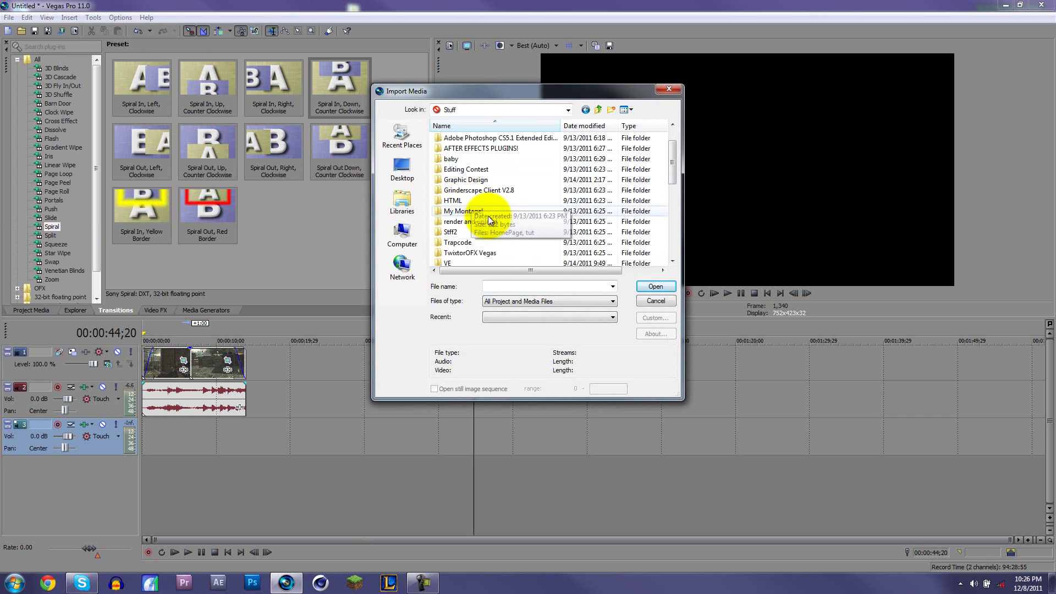
{"action": "scroll", "coordinate": [530, 252], "scroll_direction": "down", "scroll_amount": 1}
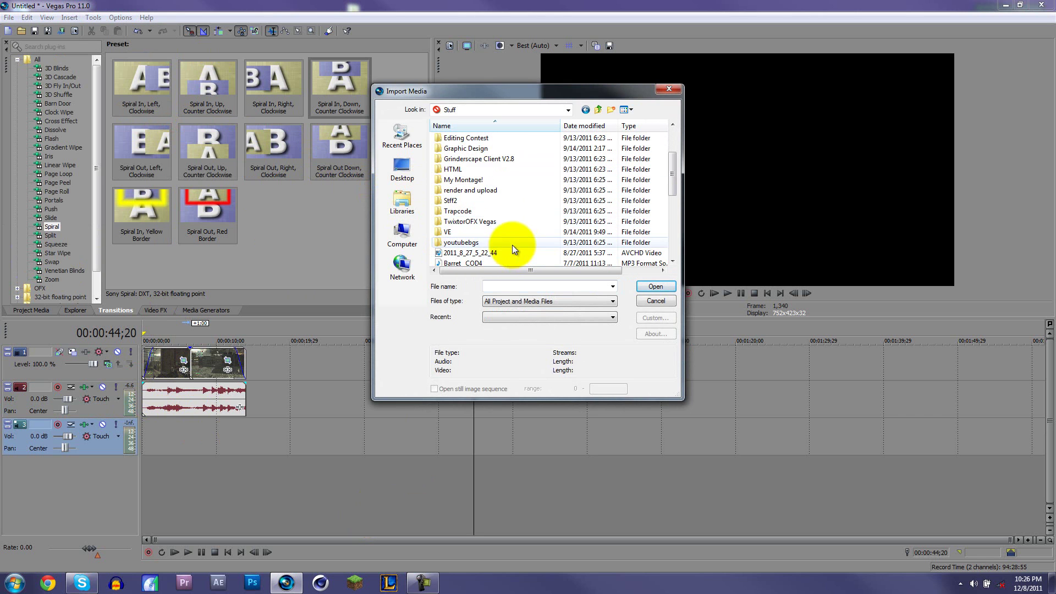
{"action": "double_click", "coordinate": [481, 180]}
{"action": "left_click", "coordinate": [486, 183]}
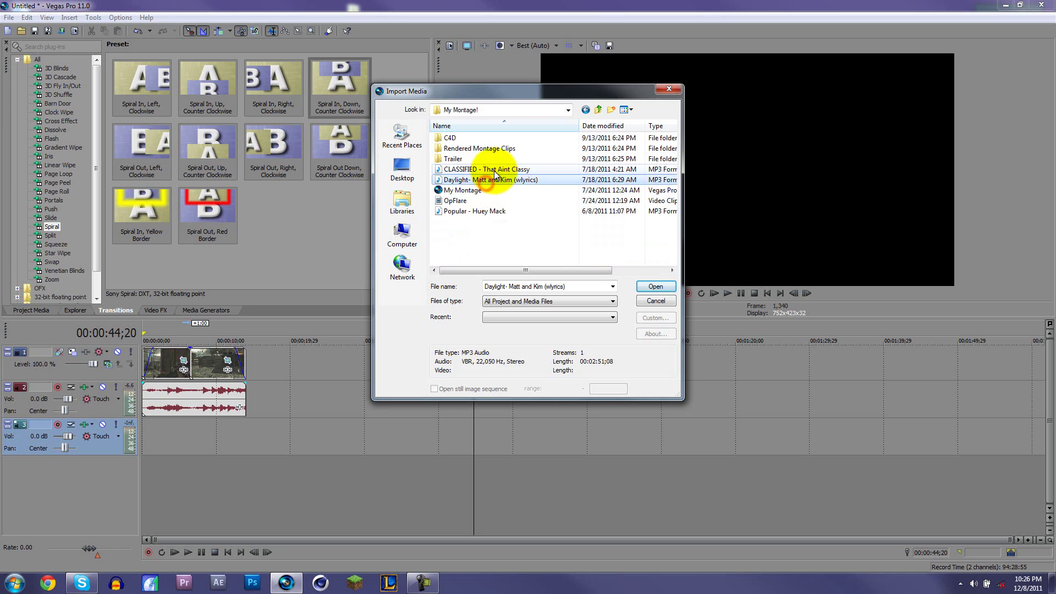
{"action": "left_click", "coordinate": [494, 171]}
{"action": "left_click", "coordinate": [514, 213]}
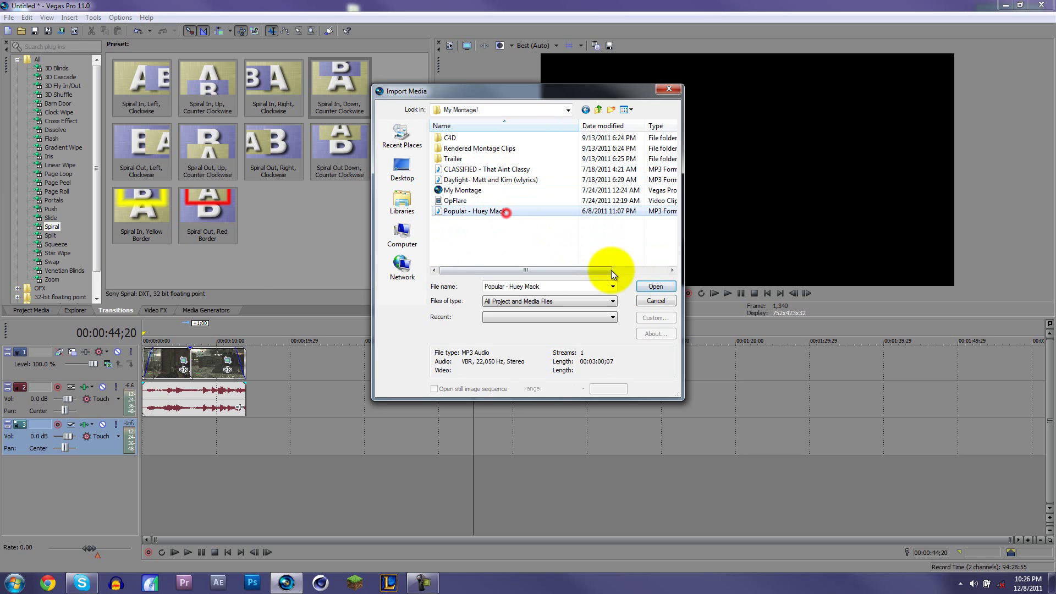
{"action": "left_click", "coordinate": [644, 286]}
Place the song on the third audio track and play the project with music.
{"action": "left_click_drag", "start_coordinate": [208, 106], "coordinate": [155, 436]}
{"action": "left_click", "coordinate": [155, 436]}
{"action": "key", "text": "space"}
{"action": "left_click", "coordinate": [291, 441]}
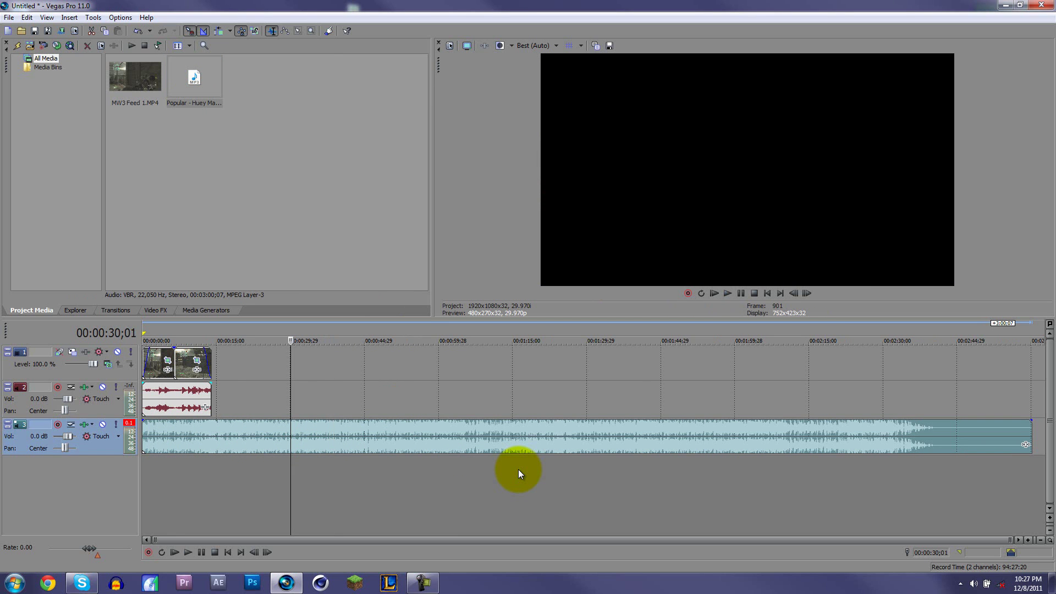
{"action": "key", "text": "space"}
{"action": "left_click", "coordinate": [94, 17]}
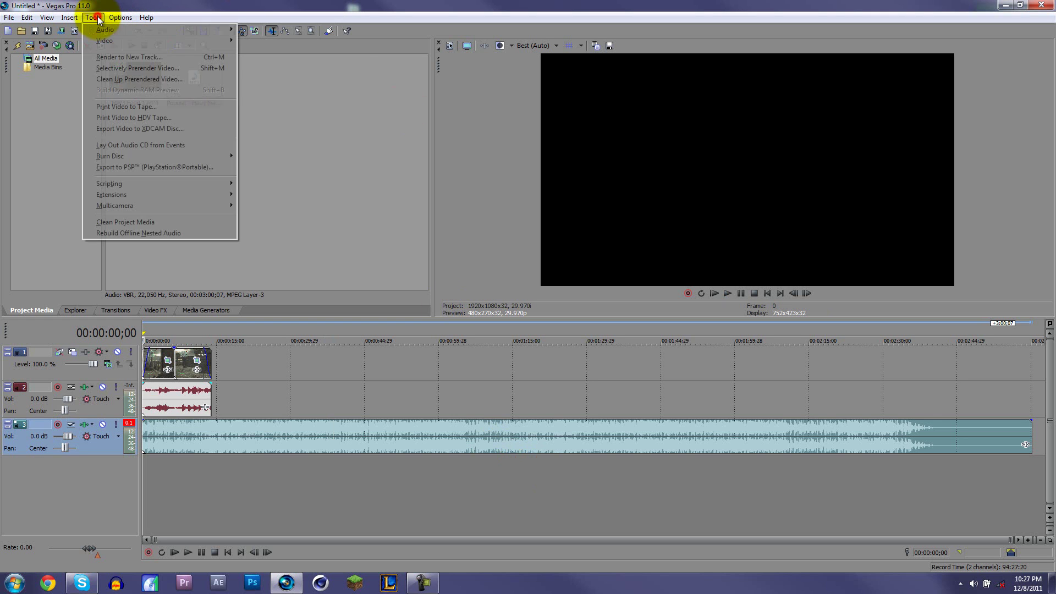
{"action": "mouse_move", "coordinate": [76, 22]}
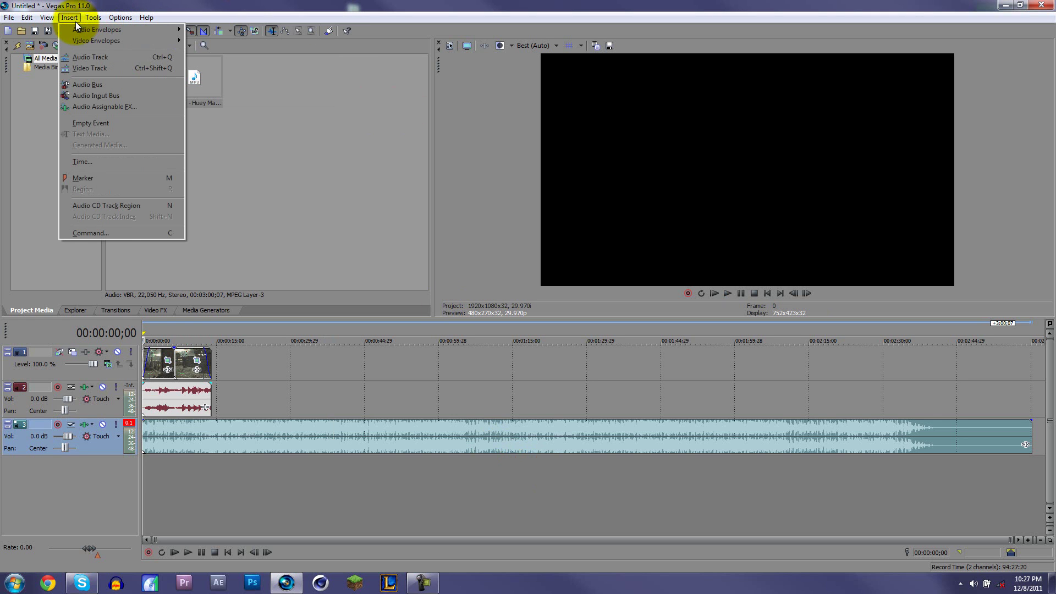
{"action": "left_click", "coordinate": [52, 21]}
{"action": "left_click", "coordinate": [19, 18]}
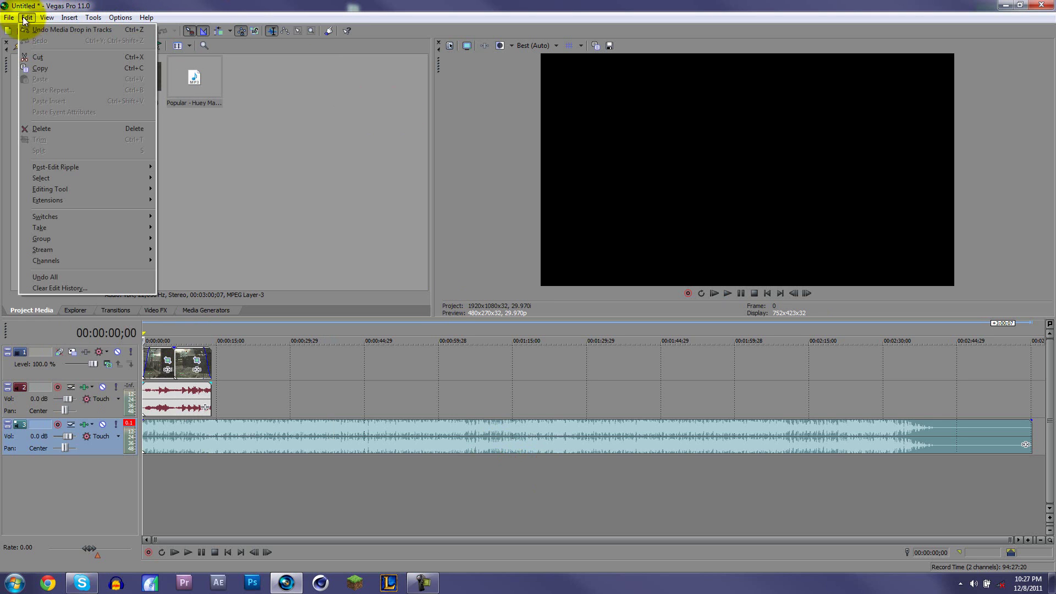
{"action": "mouse_move", "coordinate": [70, 18]}
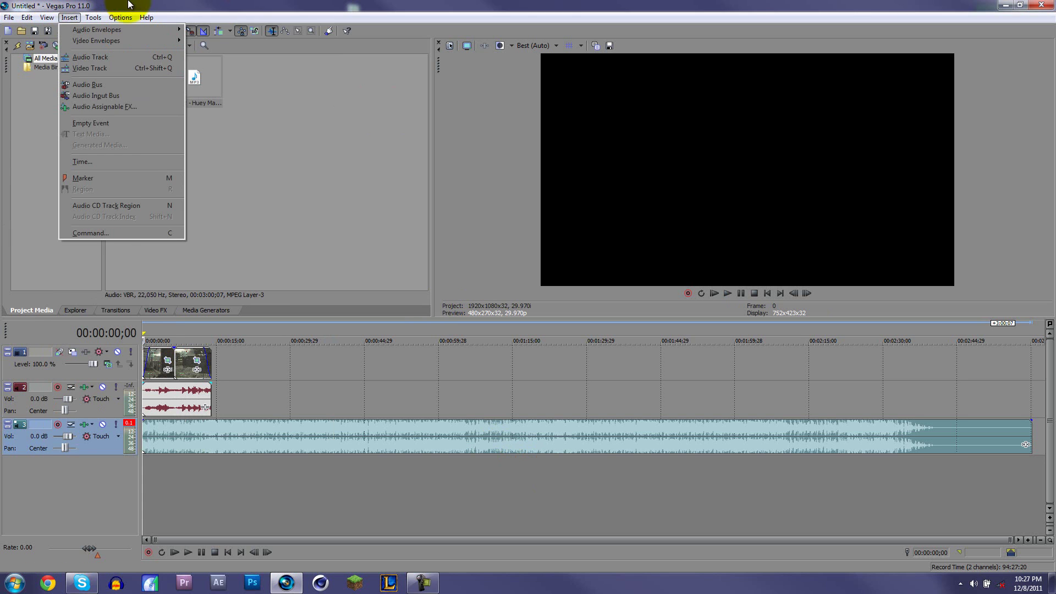
{"action": "left_click", "coordinate": [128, 4]}
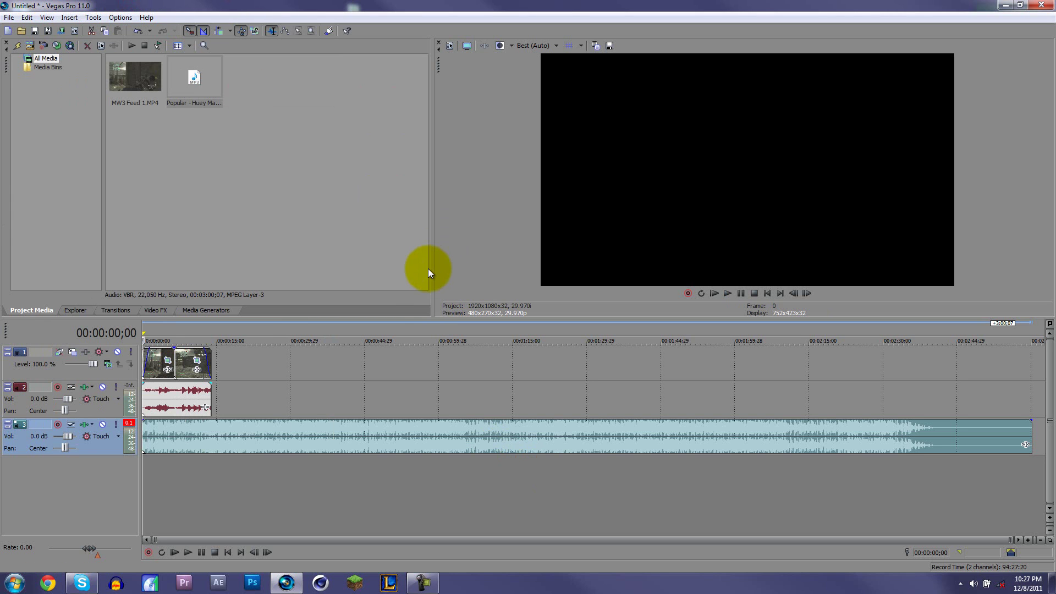